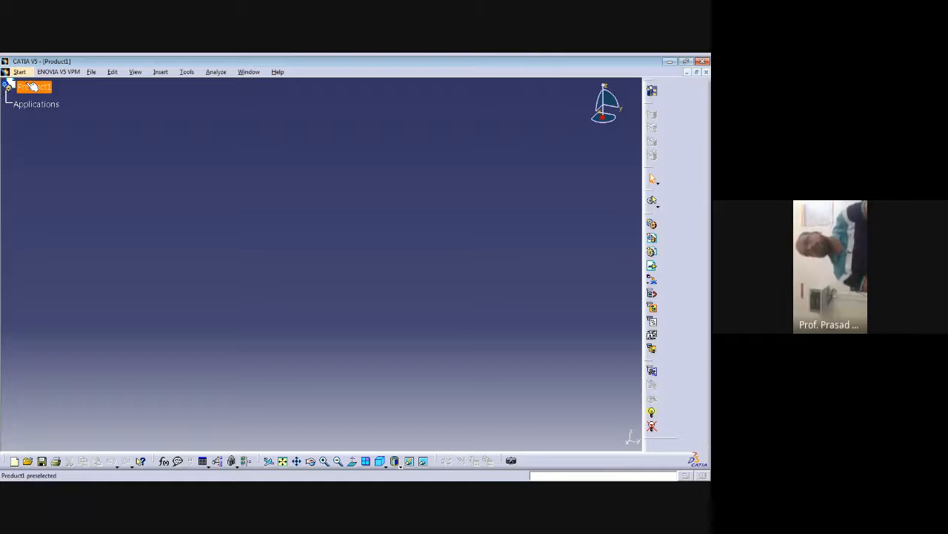
{"action": "left_click", "coordinate": [32, 87]}
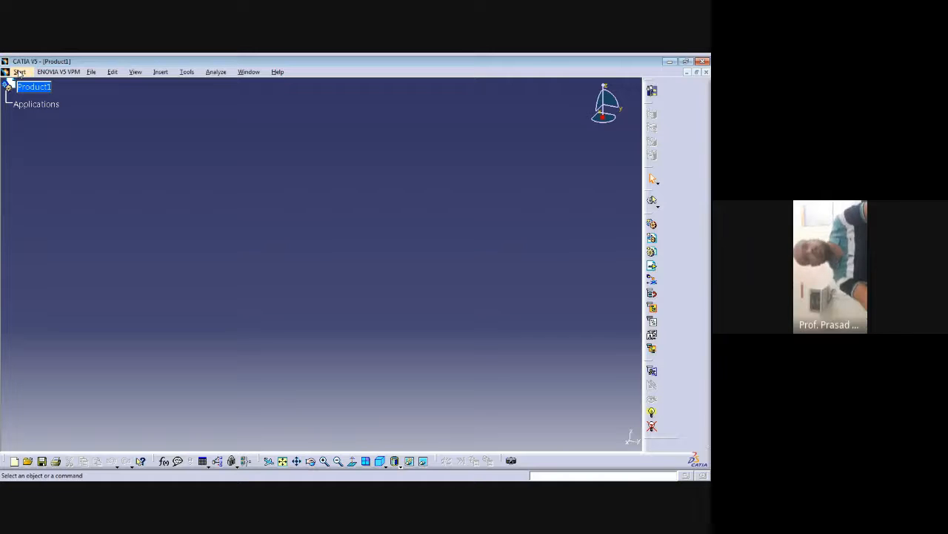
{"action": "left_click", "coordinate": [19, 71]}
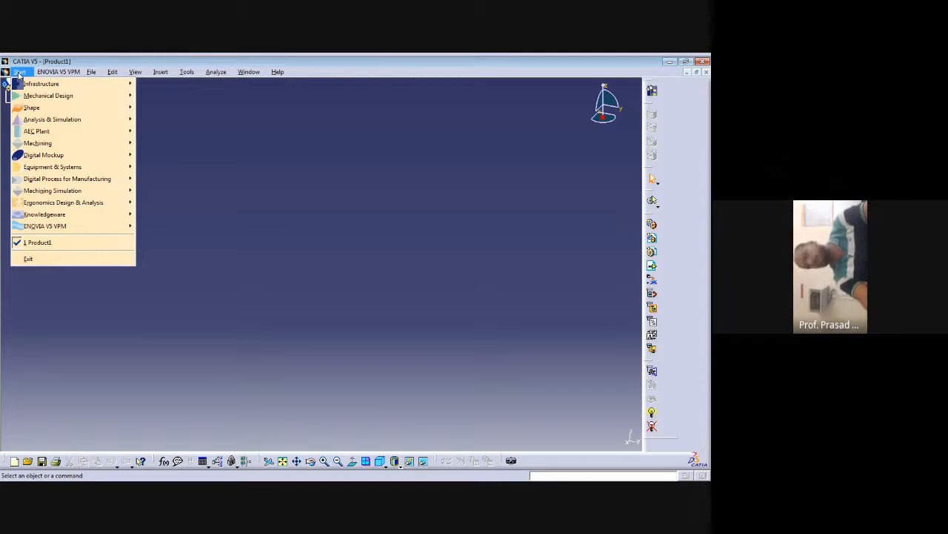
{"action": "left_click", "coordinate": [188, 179]}
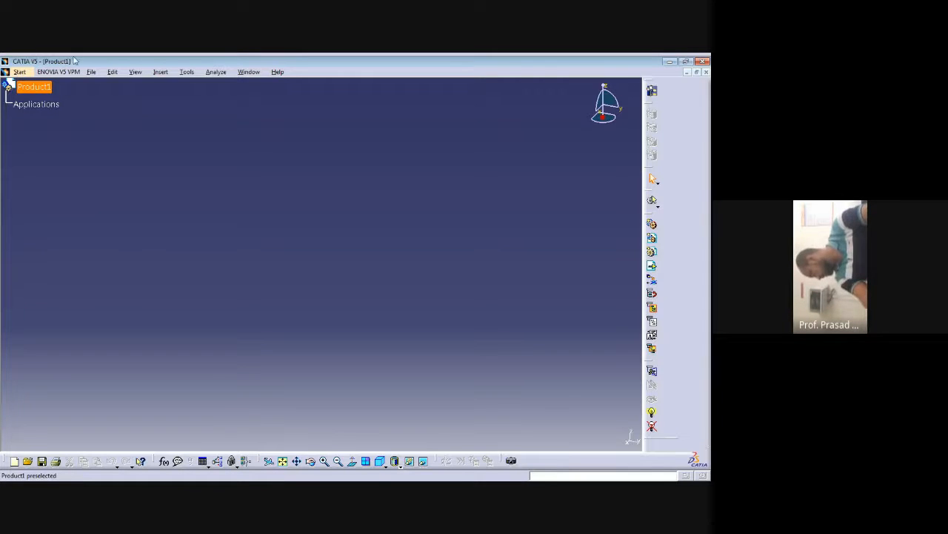
Create a new Part Design part named Part1 with hybrid design enabled.
{"action": "left_click", "coordinate": [17, 72]}
{"action": "mouse_move", "coordinate": [33, 99]}
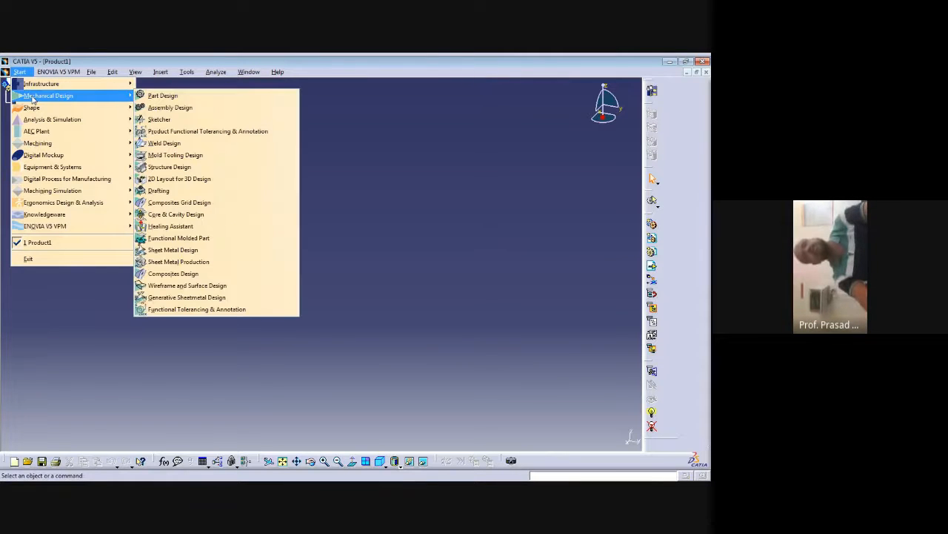
{"action": "left_click", "coordinate": [158, 96]}
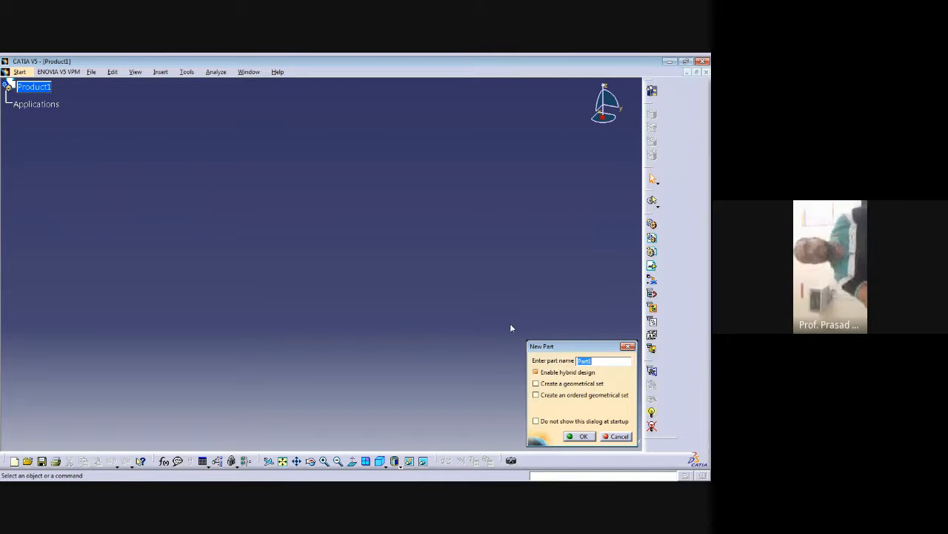
{"action": "left_click_drag", "start_coordinate": [539, 346], "coordinate": [484, 223]}
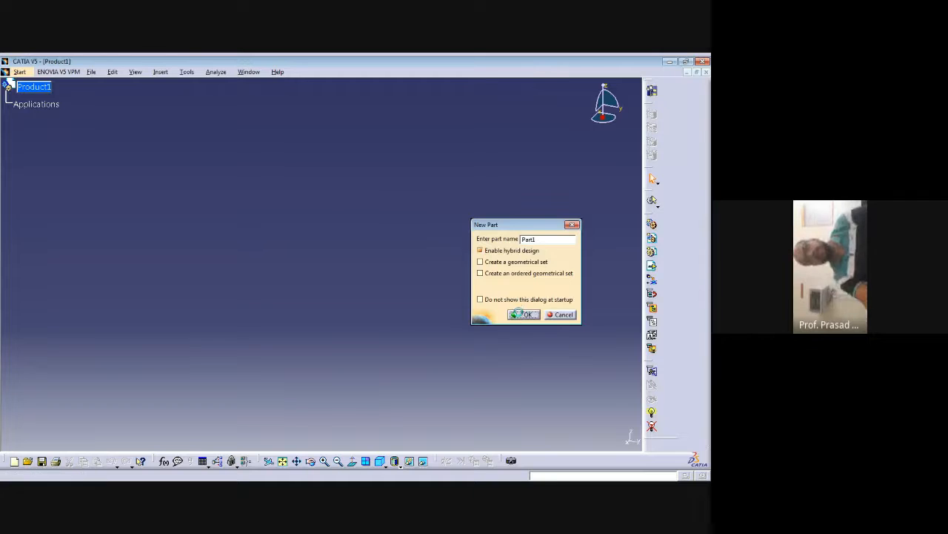
{"action": "left_click", "coordinate": [520, 311]}
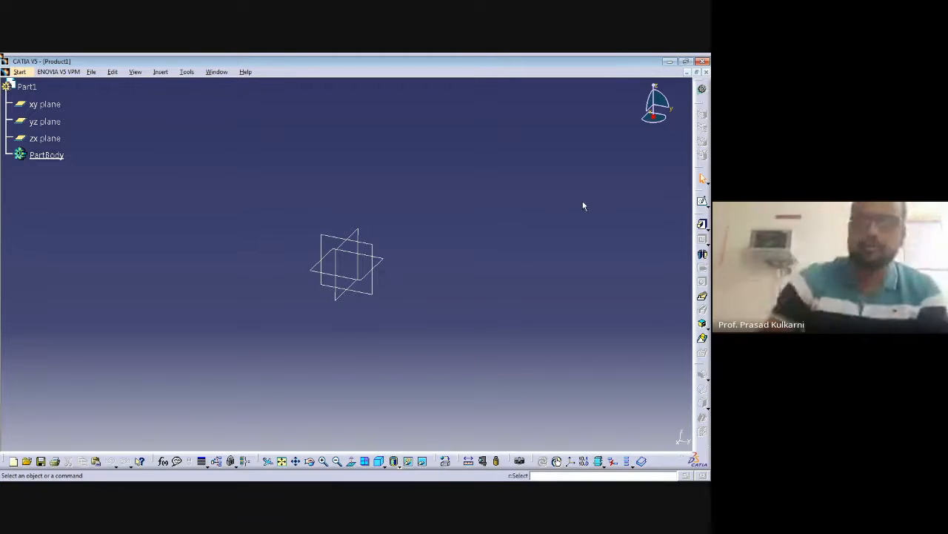
Start a sketch on the xy plane, with the Sketcher toolbar floating in the work area.
{"action": "left_click", "coordinate": [45, 105]}
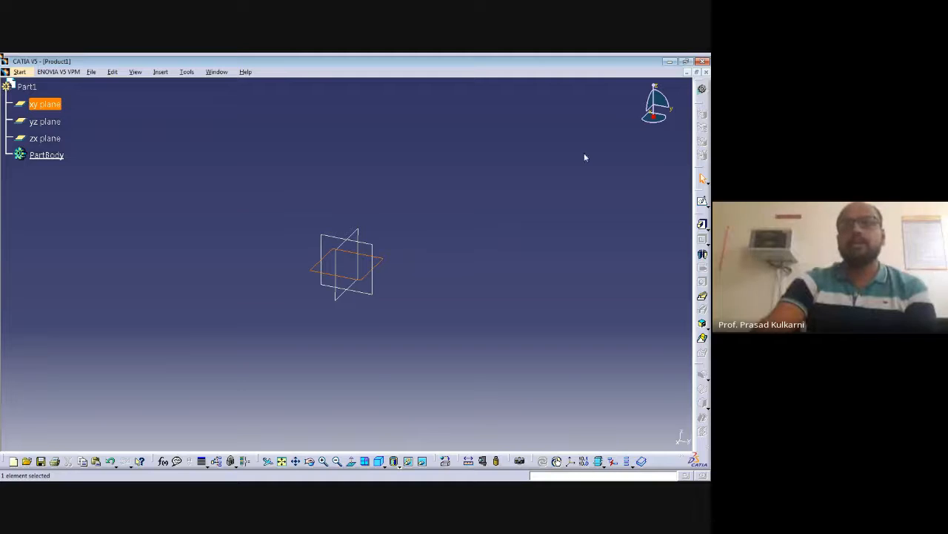
{"action": "left_click_drag", "start_coordinate": [584, 157], "coordinate": [587, 163]}
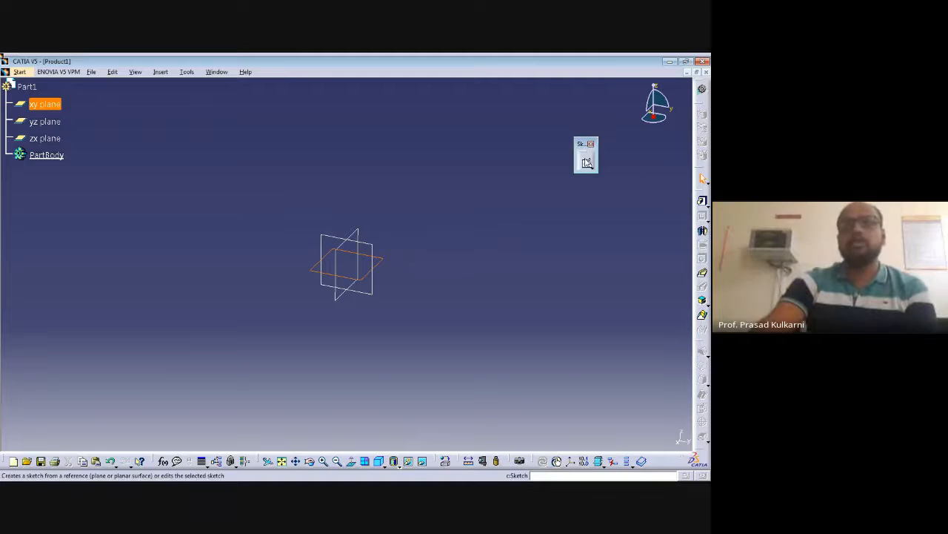
{"action": "left_click", "coordinate": [588, 164]}
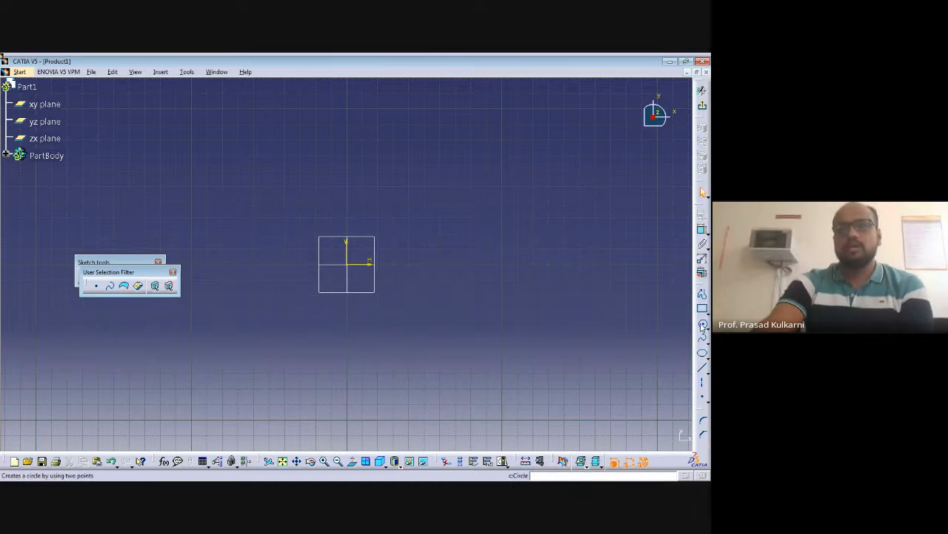
Turn on grid snapping and sketch a circle about 89 mm in diameter centred on the sketch origin.
{"action": "left_click", "coordinate": [703, 325]}
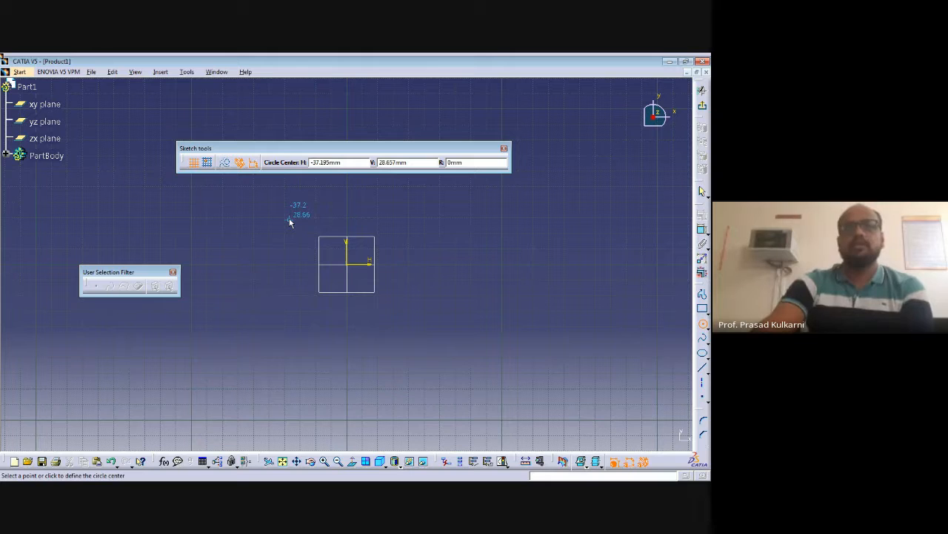
{"action": "left_click", "coordinate": [209, 163]}
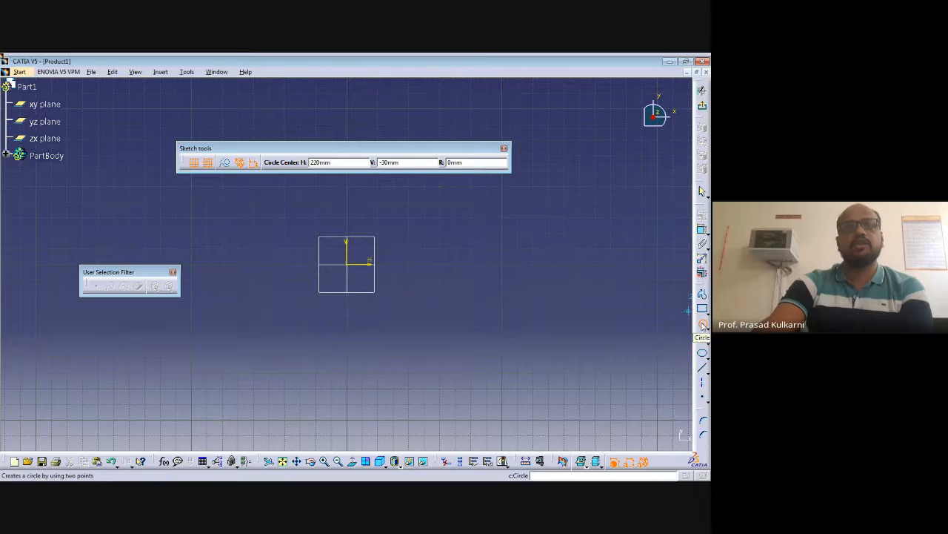
{"action": "left_click", "coordinate": [702, 326]}
{"action": "left_click", "coordinate": [356, 267]}
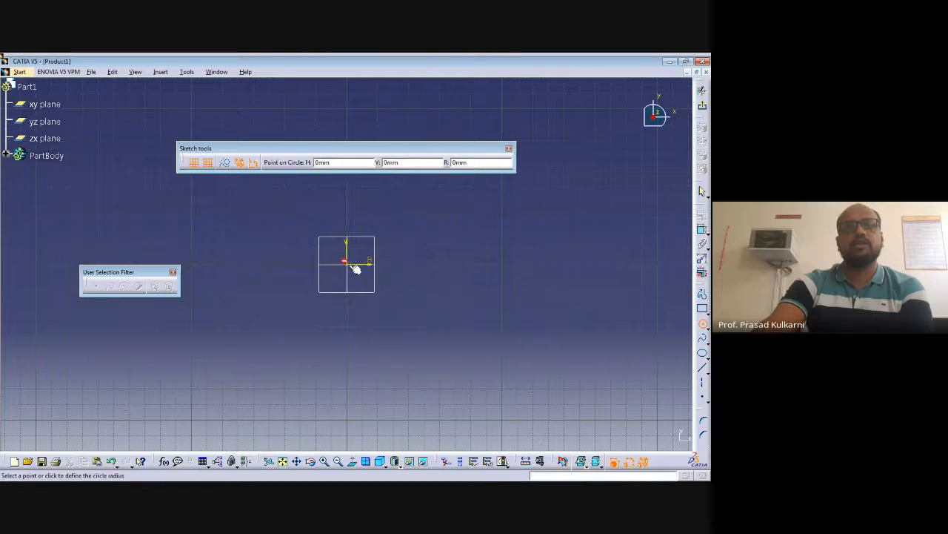
{"action": "left_click", "coordinate": [405, 301]}
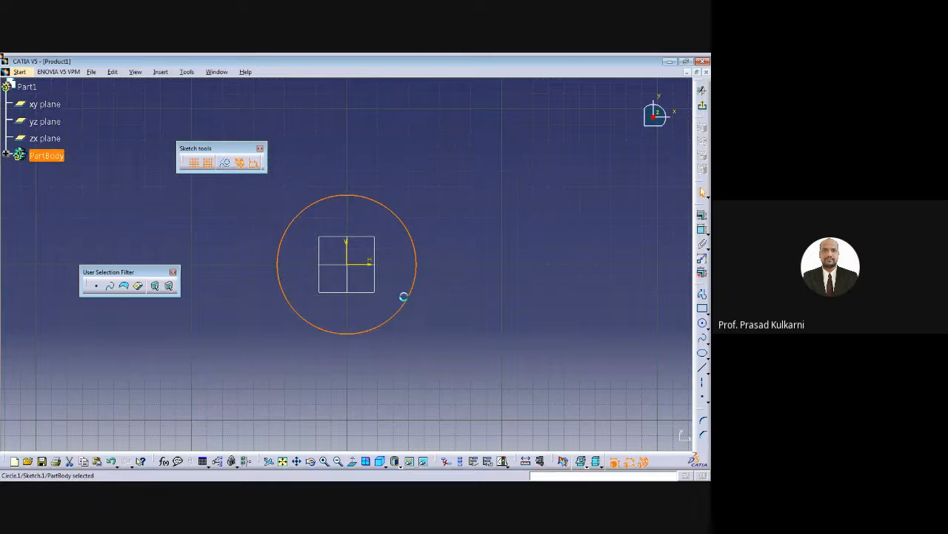
{"action": "left_click", "coordinate": [478, 236]}
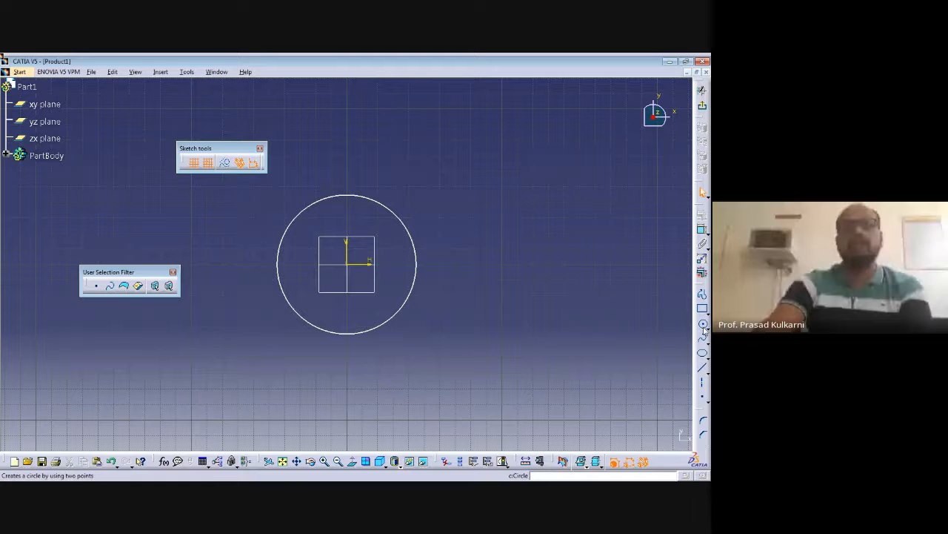
Sketch a smaller concentric circle about 45 mm in diameter centred on the sketch origin.
{"action": "left_click", "coordinate": [705, 331]}
{"action": "left_click", "coordinate": [348, 262]}
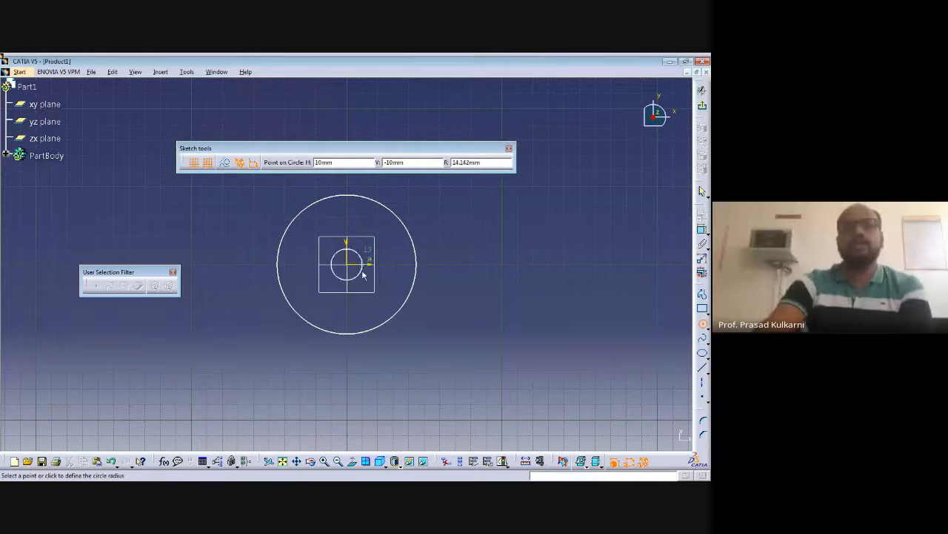
{"action": "left_click", "coordinate": [377, 281]}
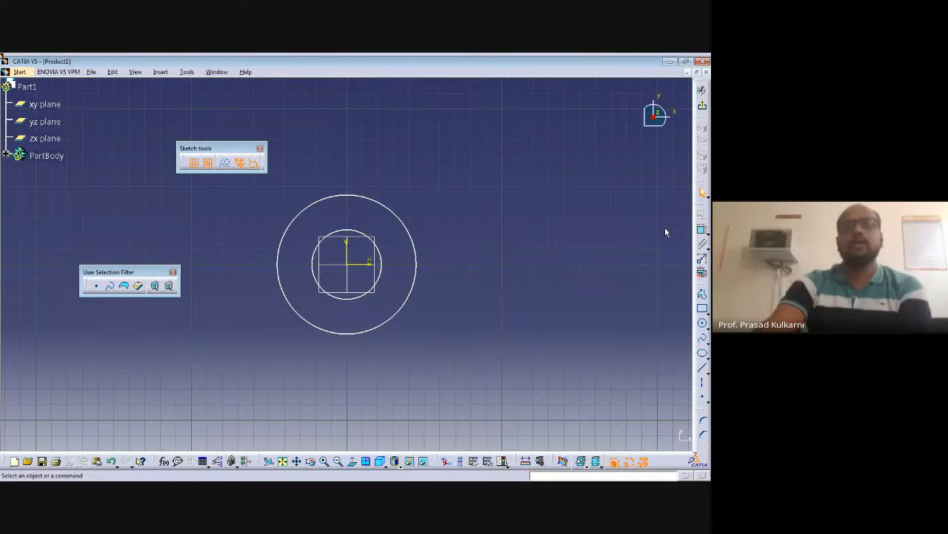
Add diameter constraints to the outer and inner circles, placing both dimensions above the profile.
{"action": "left_click_drag", "start_coordinate": [703, 209], "coordinate": [580, 168]}
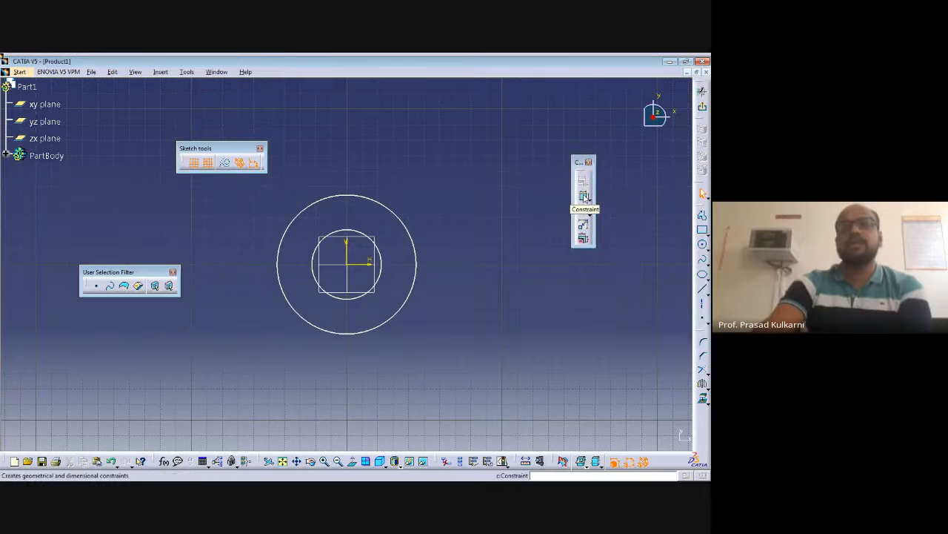
{"action": "left_click", "coordinate": [584, 195]}
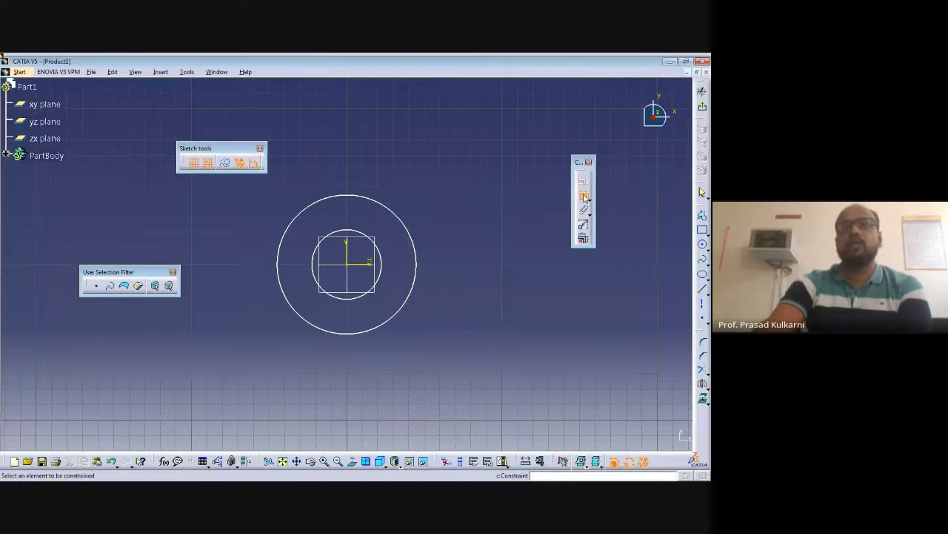
{"action": "left_click", "coordinate": [388, 207]}
{"action": "left_click", "coordinate": [448, 165]}
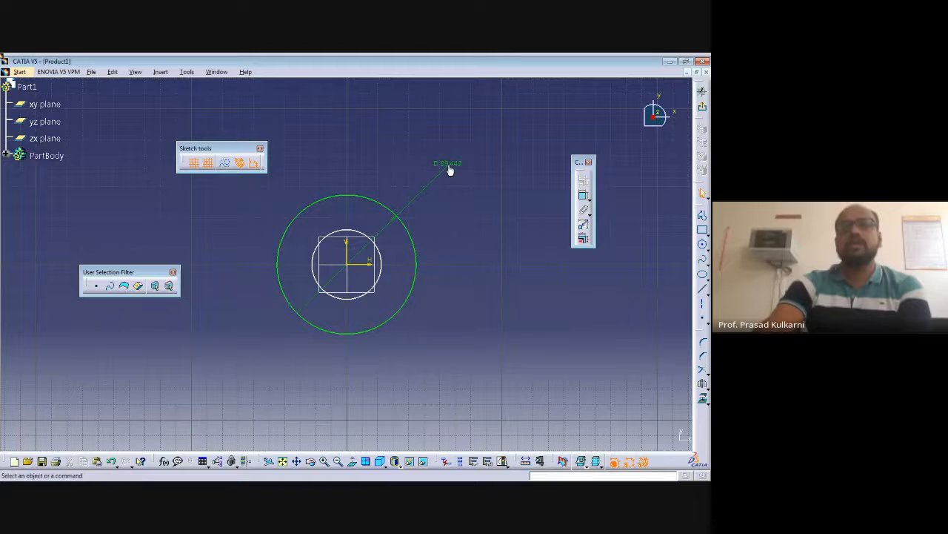
{"action": "left_click", "coordinate": [584, 195]}
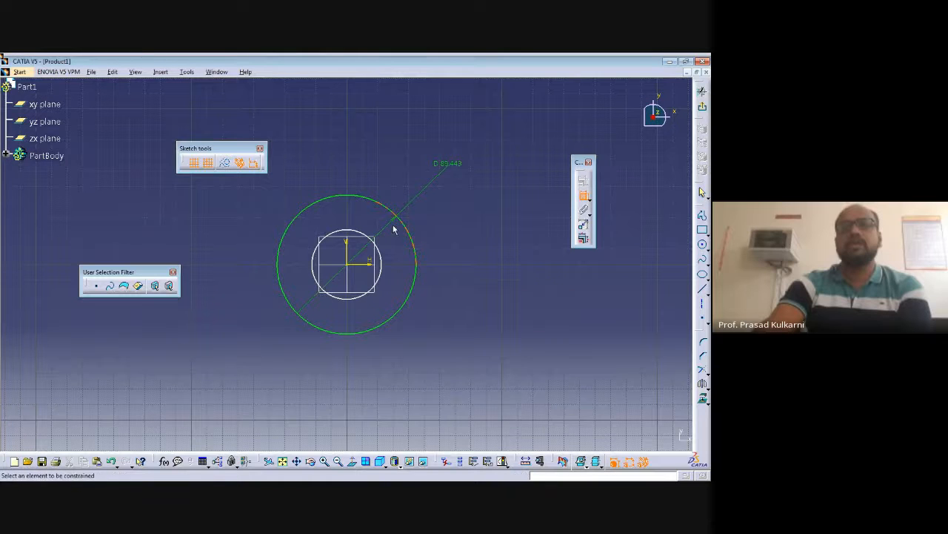
{"action": "left_click", "coordinate": [352, 234]}
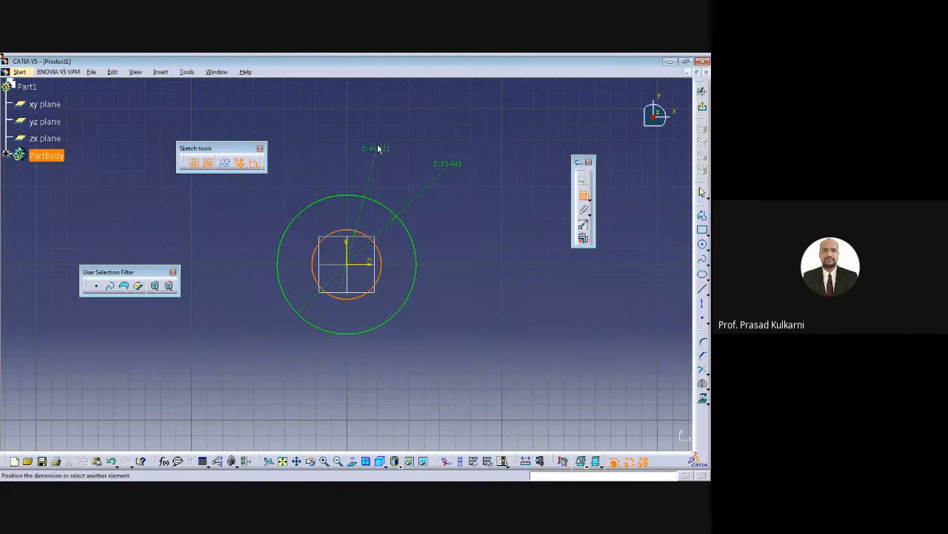
{"action": "left_click", "coordinate": [377, 145]}
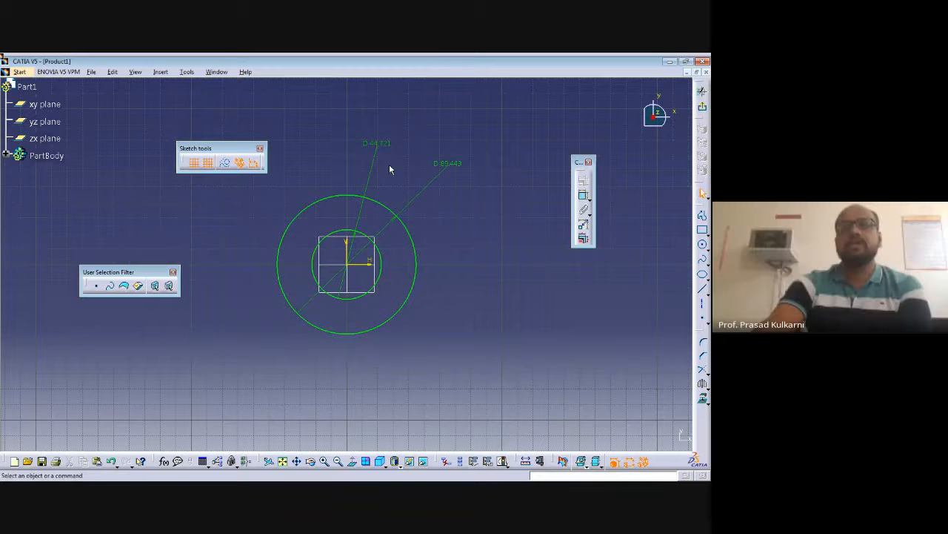
Set the outer circle's diameter to 100 mm and the inner circle's diameter to 30 mm.
{"action": "double_click", "coordinate": [449, 166]}
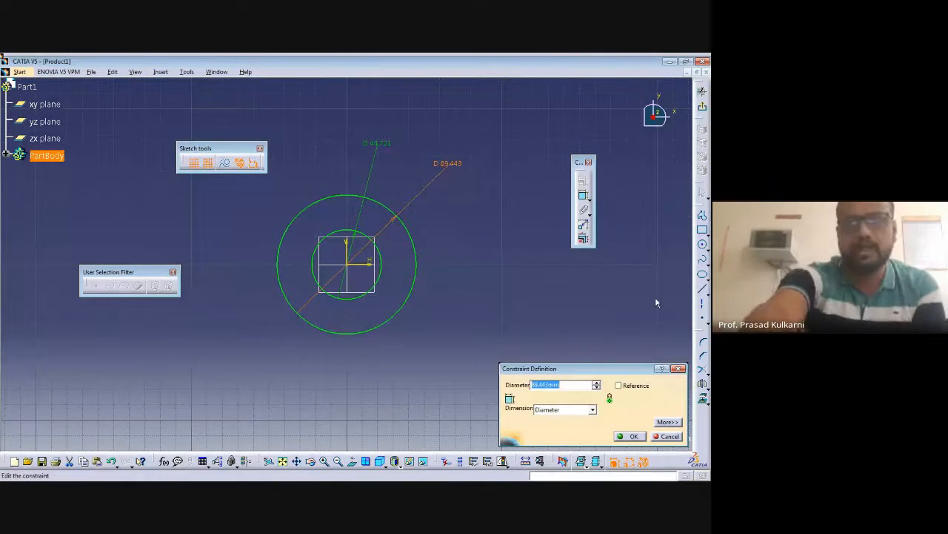
{"action": "left_click_drag", "start_coordinate": [627, 371], "coordinate": [637, 215]}
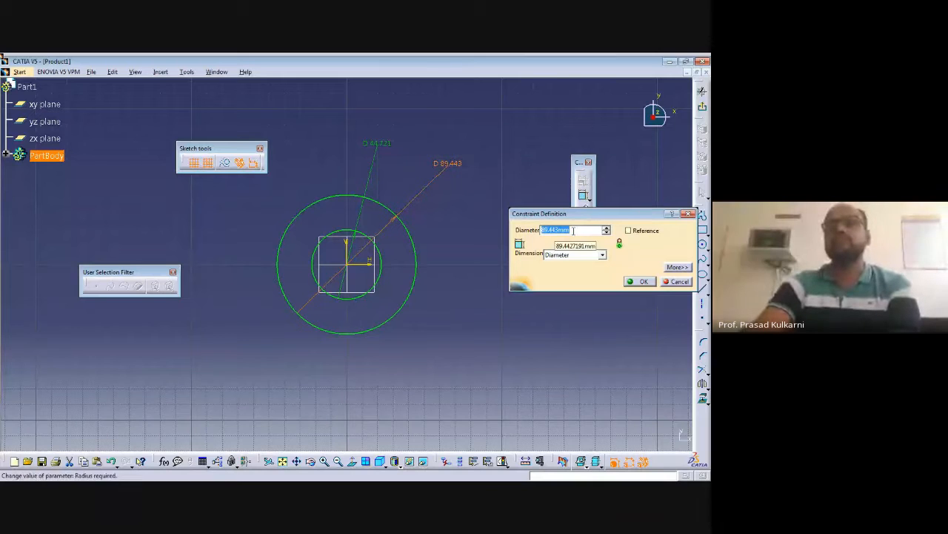
{"action": "type", "text": "100"}
{"action": "key", "text": "Return"}
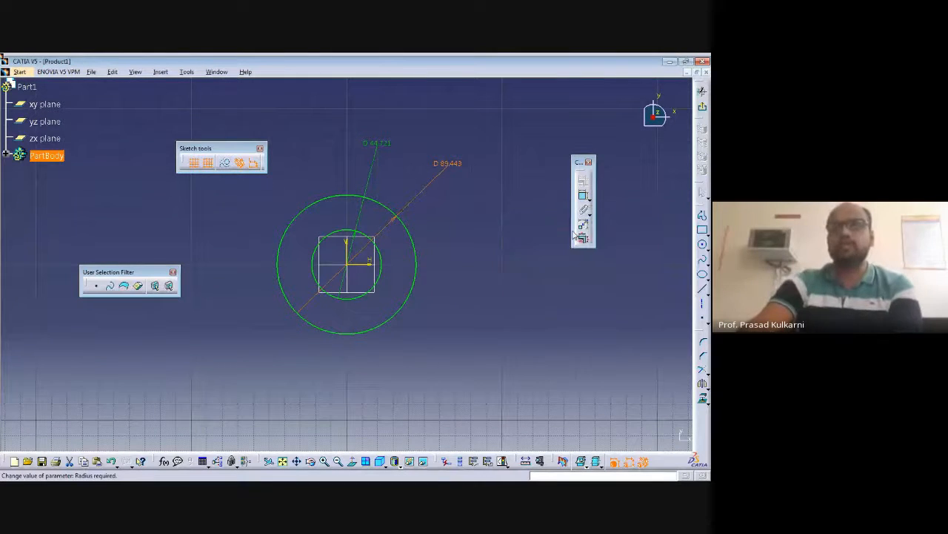
{"action": "double_click", "coordinate": [384, 148]}
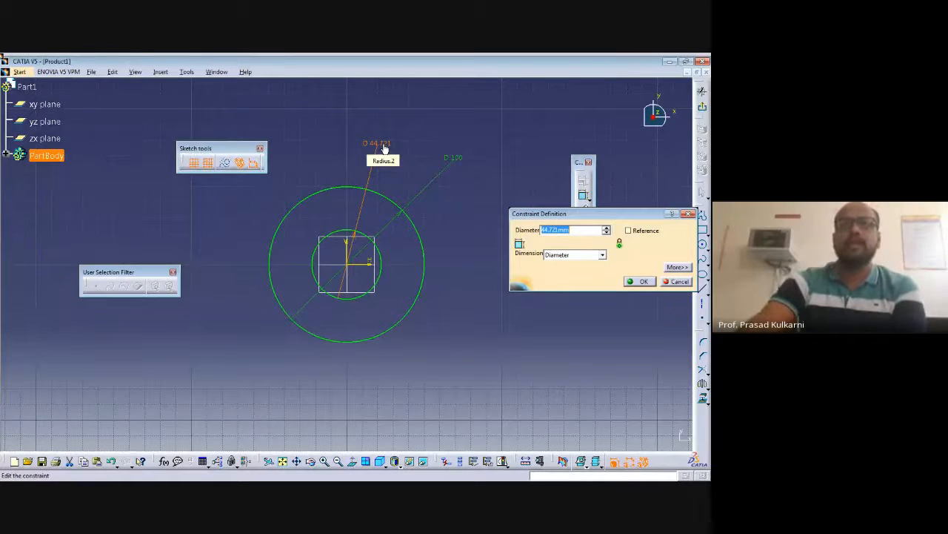
{"action": "type", "text": "30"}
{"action": "key", "text": "Return"}
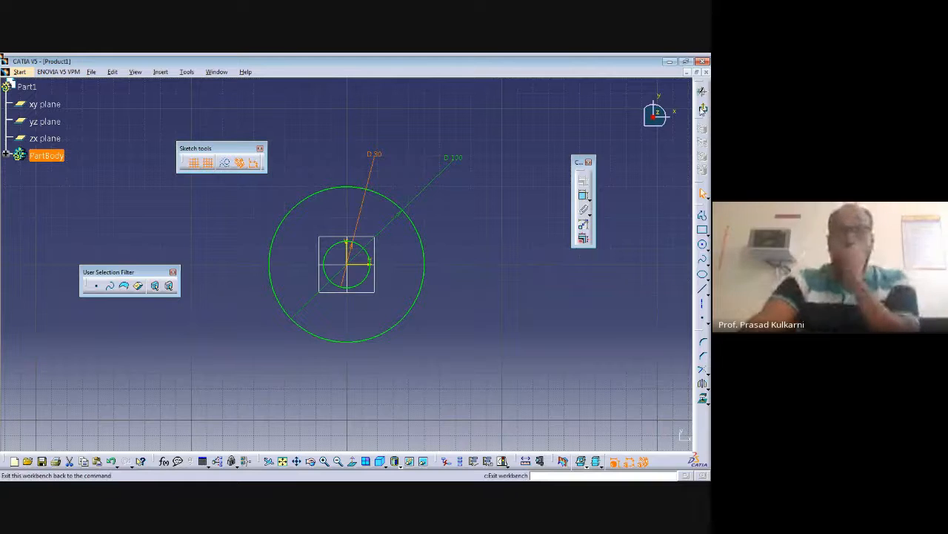
Exit the sketch and pad the ring profile to a length of 50 mm.
{"action": "left_click", "coordinate": [704, 109]}
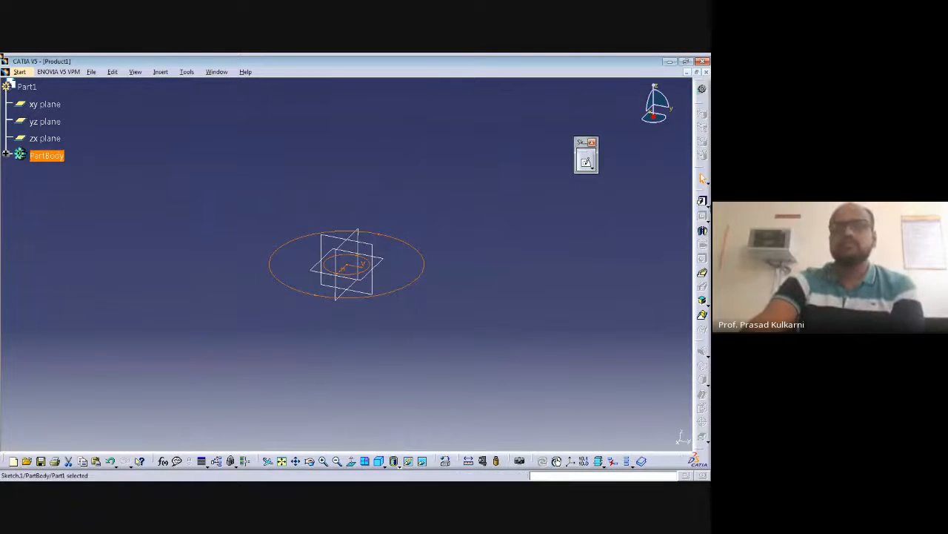
{"action": "left_click", "coordinate": [702, 200]}
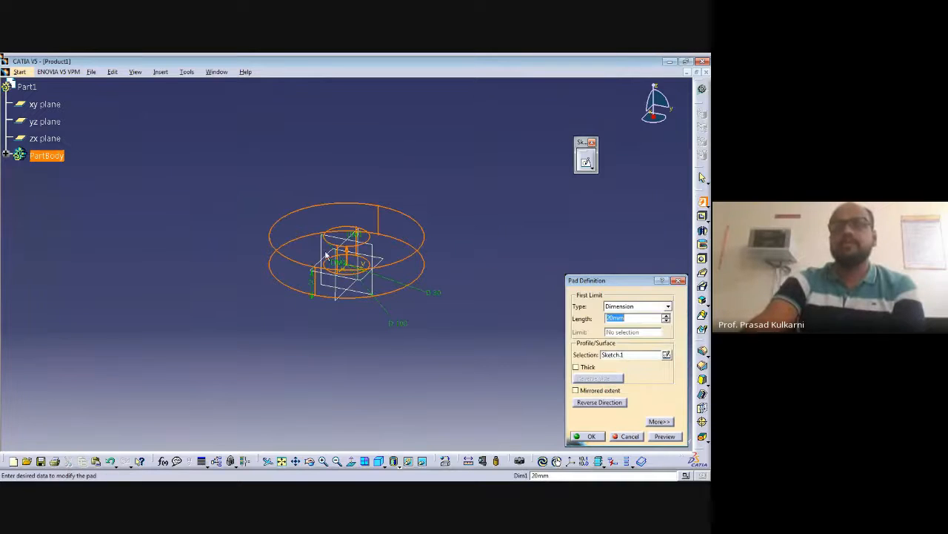
{"action": "type", "text": "50"}
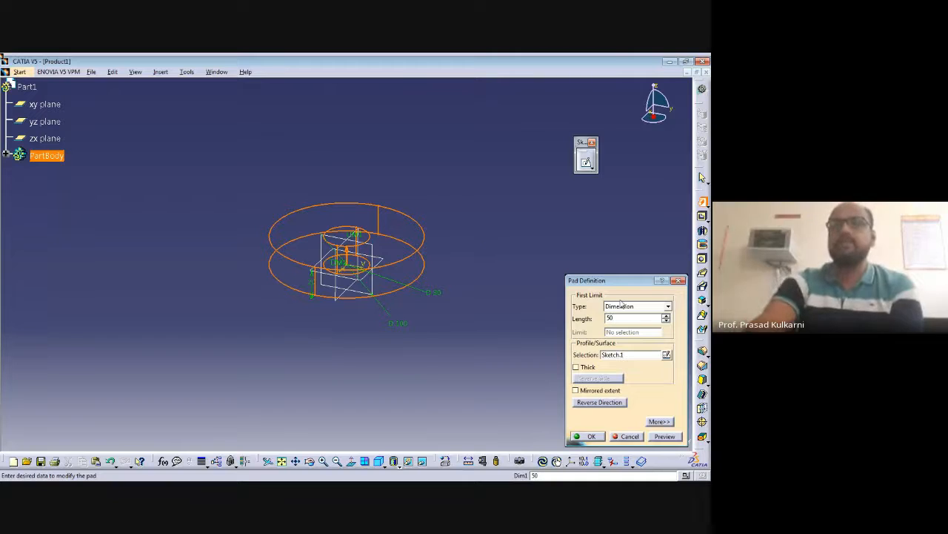
{"action": "left_click_drag", "start_coordinate": [599, 281], "coordinate": [587, 154]}
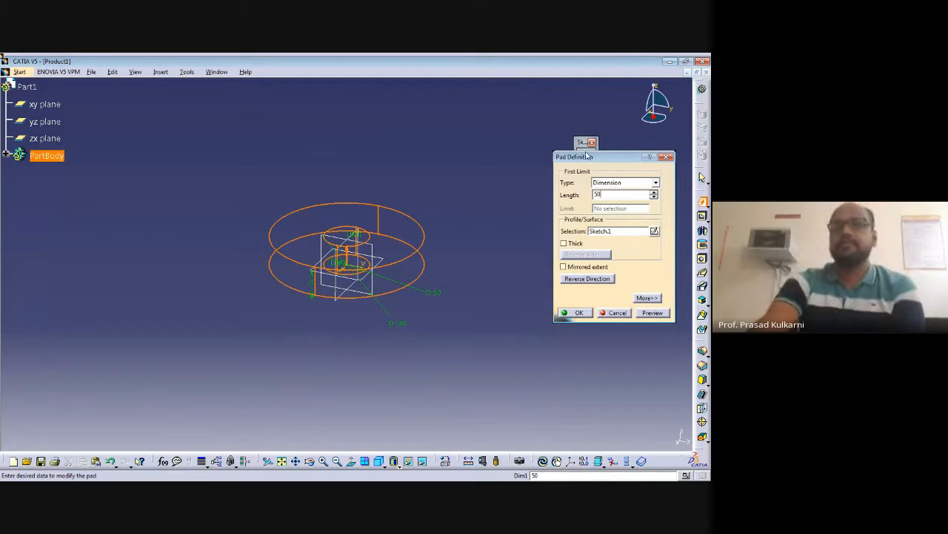
{"action": "left_click", "coordinate": [576, 315]}
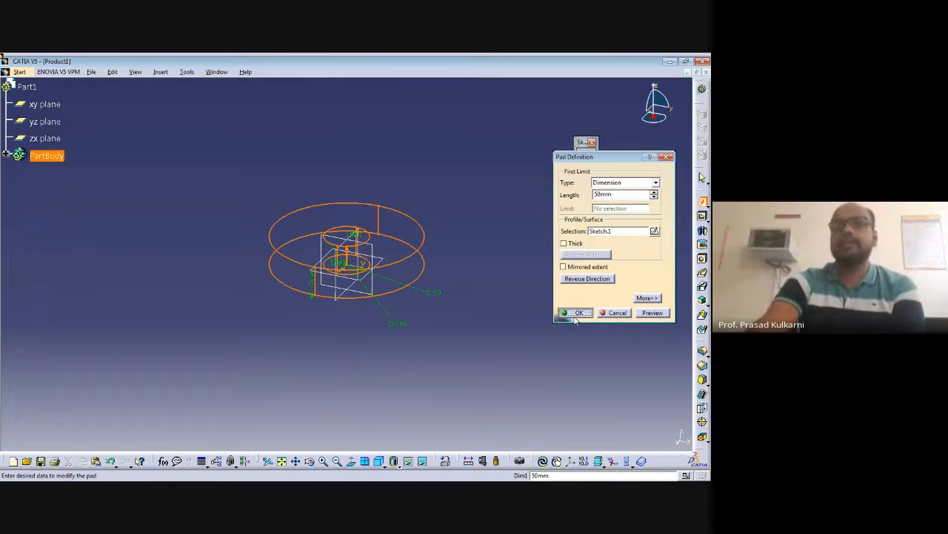
{"action": "left_click", "coordinate": [505, 234]}
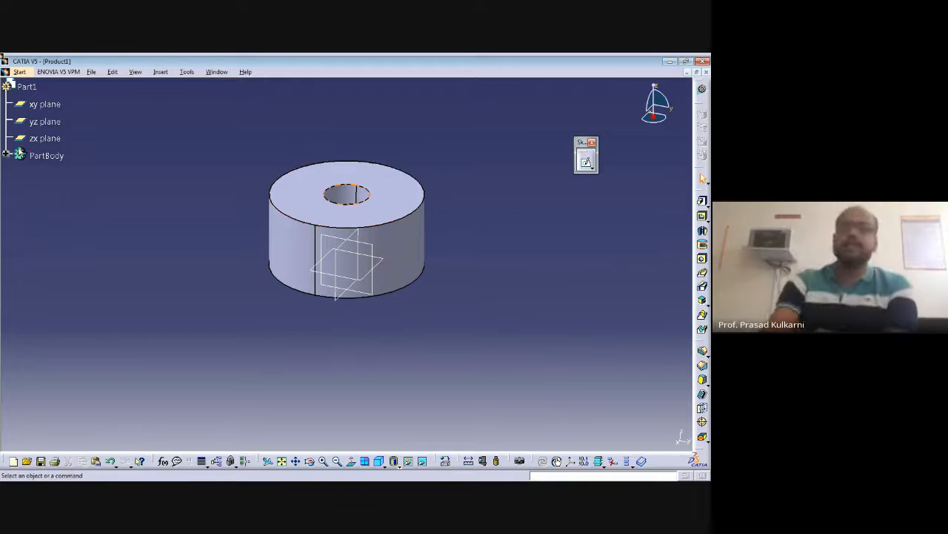
Save the hollow cylinder as Part1 in CATPart format inside a new Desktop folder named assembly.
{"action": "left_click", "coordinate": [90, 74]}
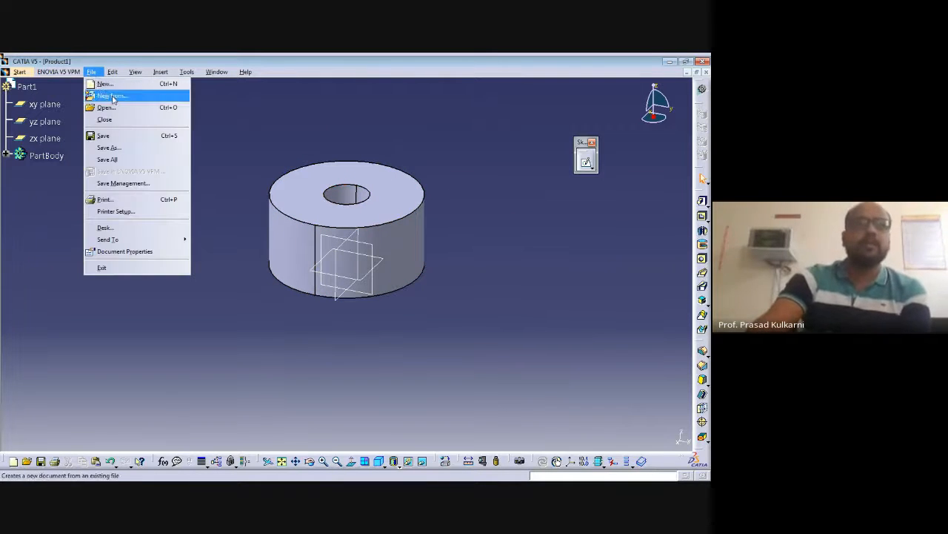
{"action": "left_click", "coordinate": [107, 147]}
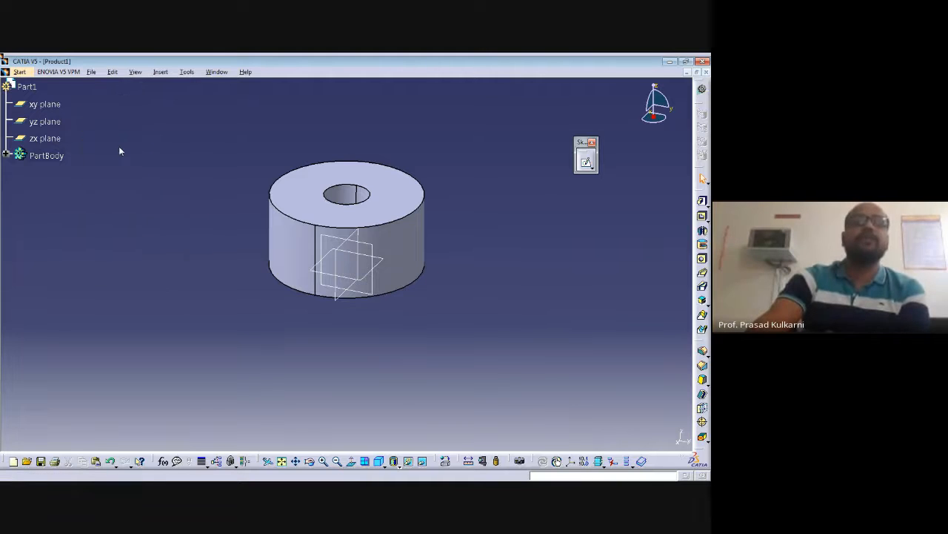
{"action": "left_click", "coordinate": [244, 238]}
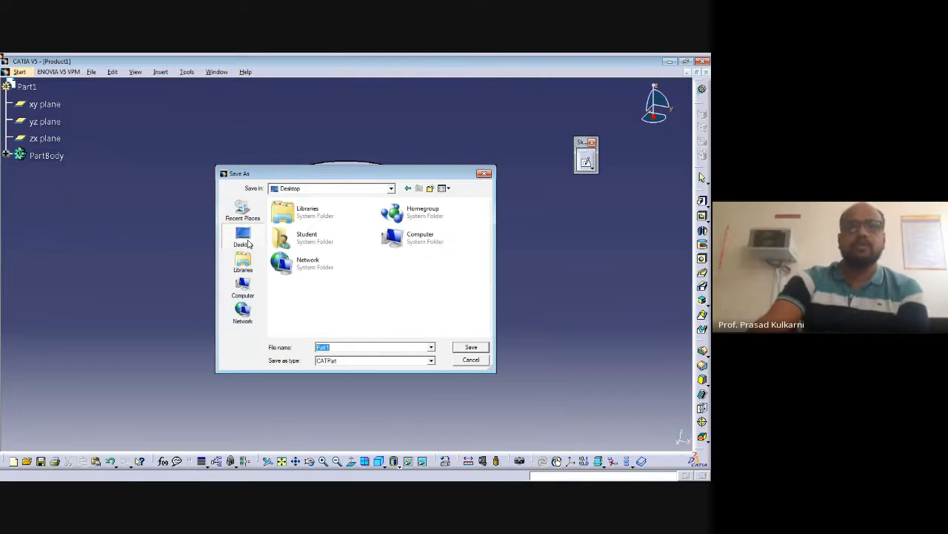
{"action": "left_click", "coordinate": [430, 189]}
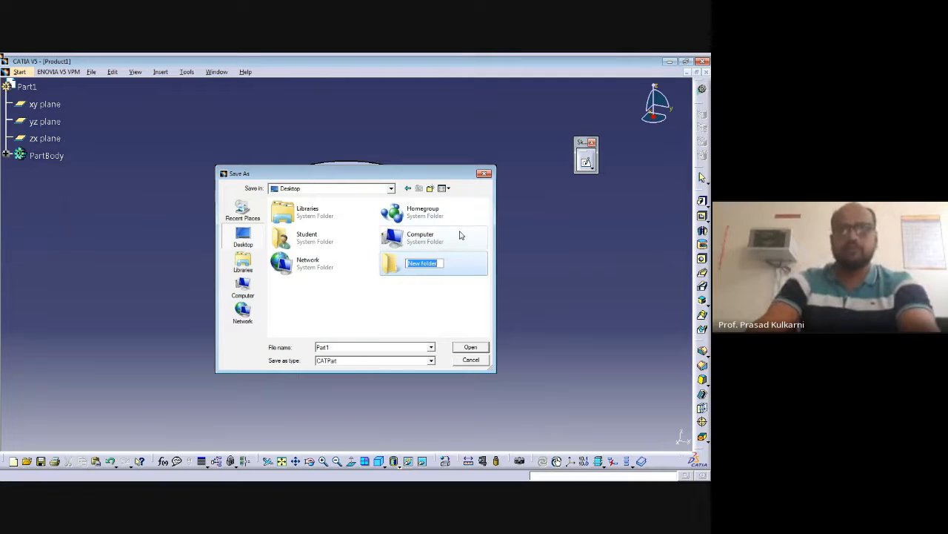
{"action": "type", "text": "assembly"}
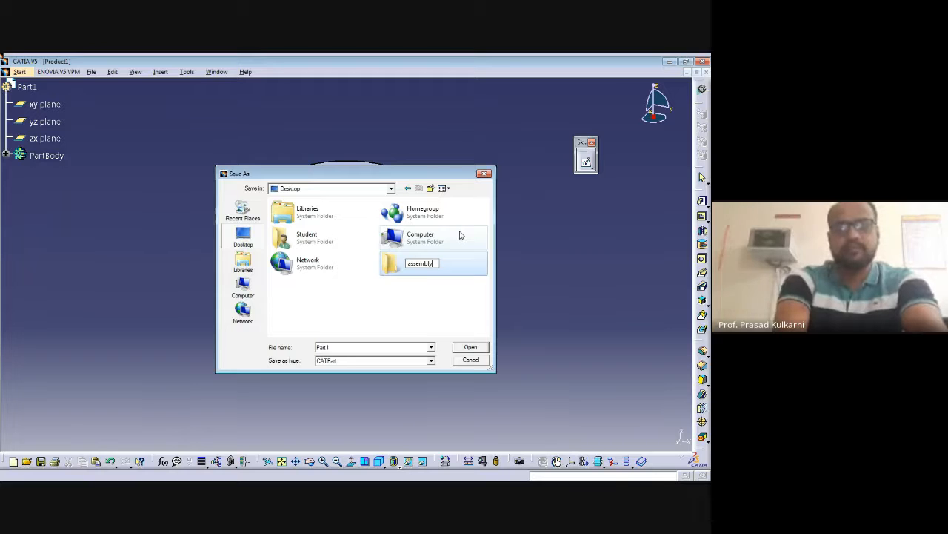
{"action": "key", "text": "Return"}
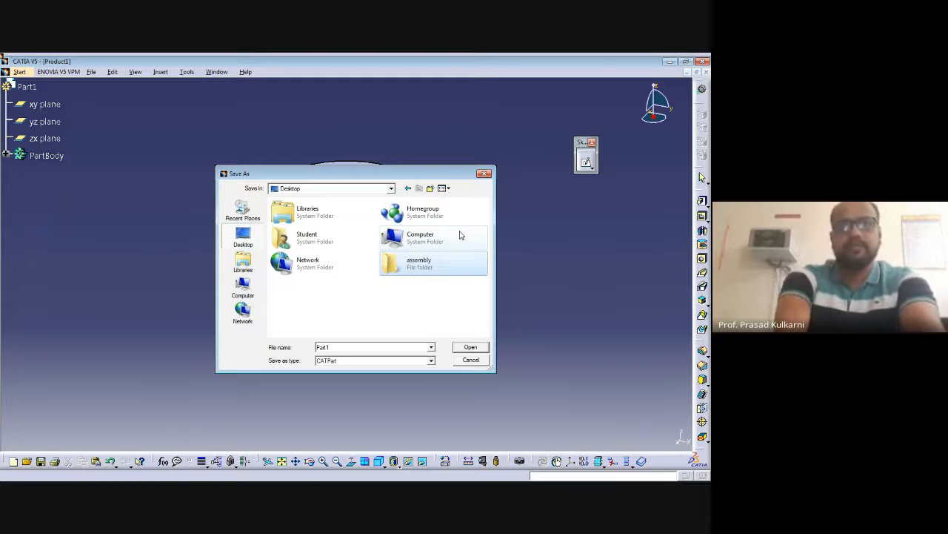
{"action": "key", "text": "Return"}
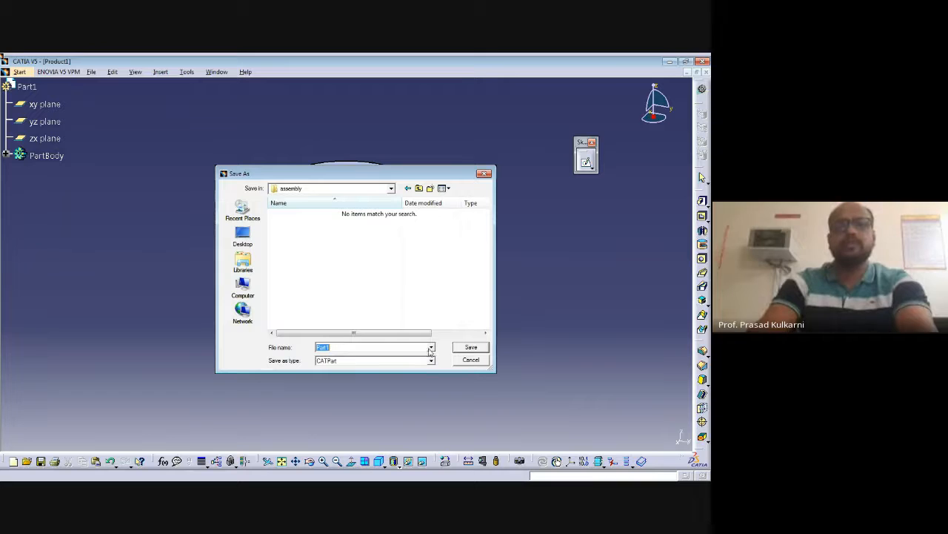
{"action": "left_click", "coordinate": [465, 347]}
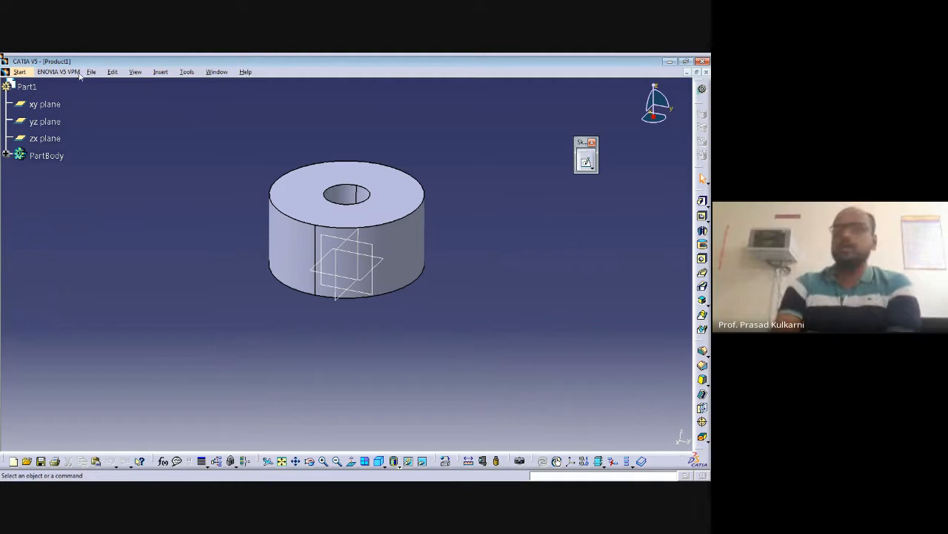
Create a new Part Design part named Part2, keeping hybrid design enabled.
{"action": "left_click", "coordinate": [18, 71]}
{"action": "mouse_move", "coordinate": [48, 95]}
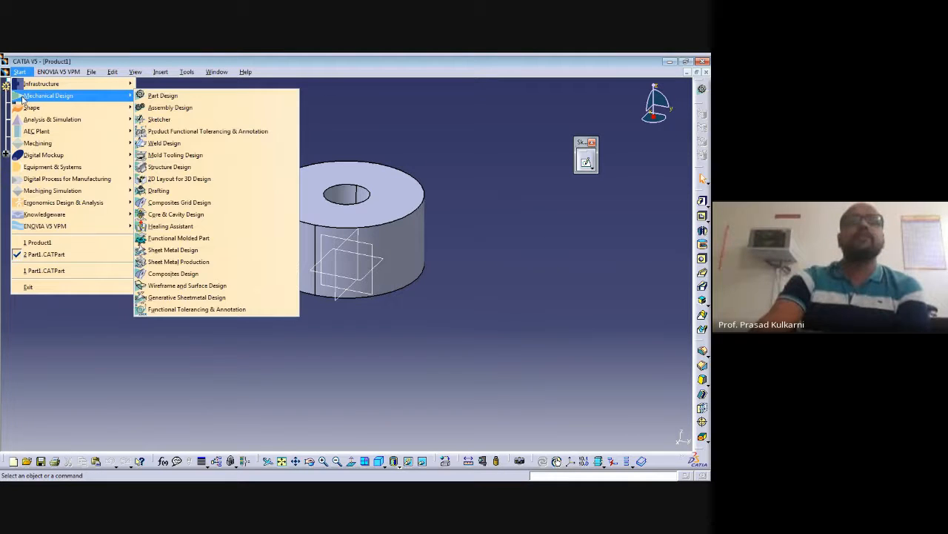
{"action": "left_click", "coordinate": [196, 95]}
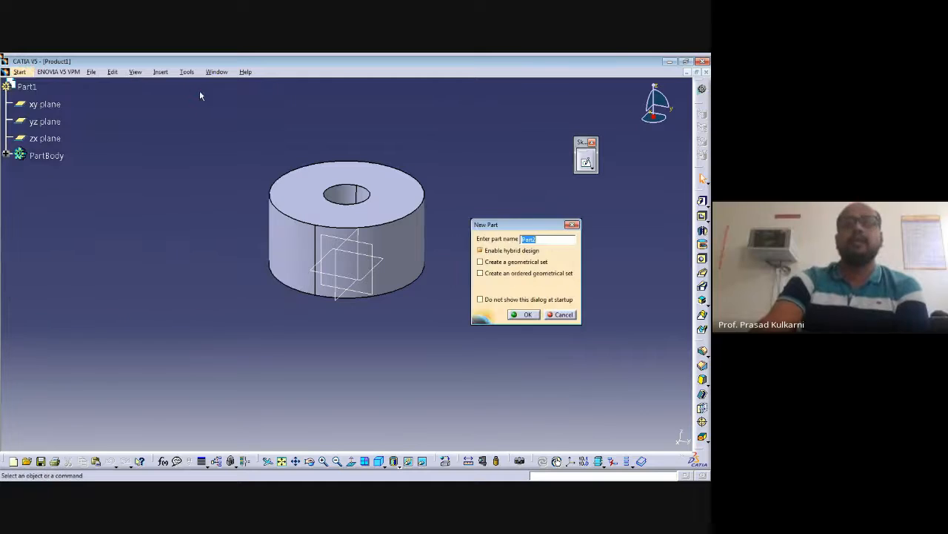
{"action": "left_click", "coordinate": [522, 314]}
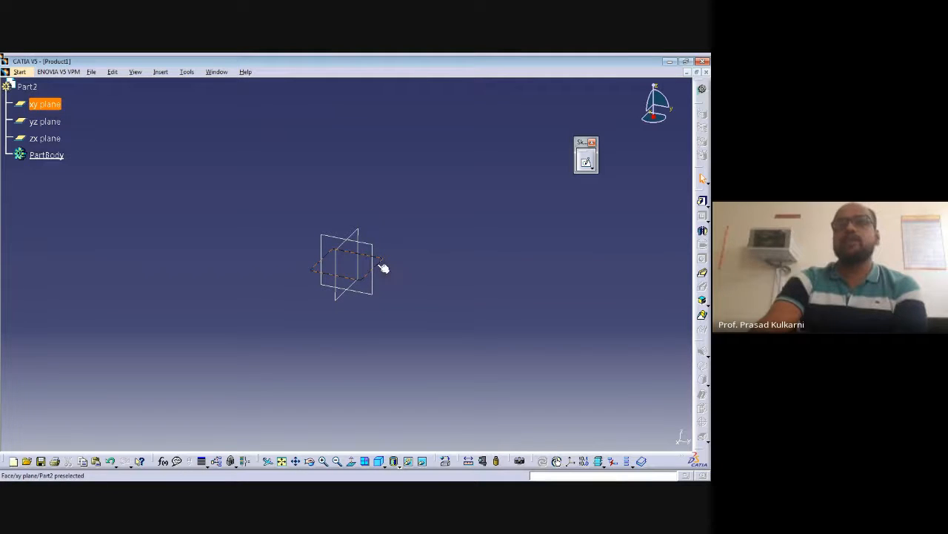
Sketch a circle with a 15 mm radius on the xy plane, centred on the origin.
{"action": "left_click", "coordinate": [586, 163]}
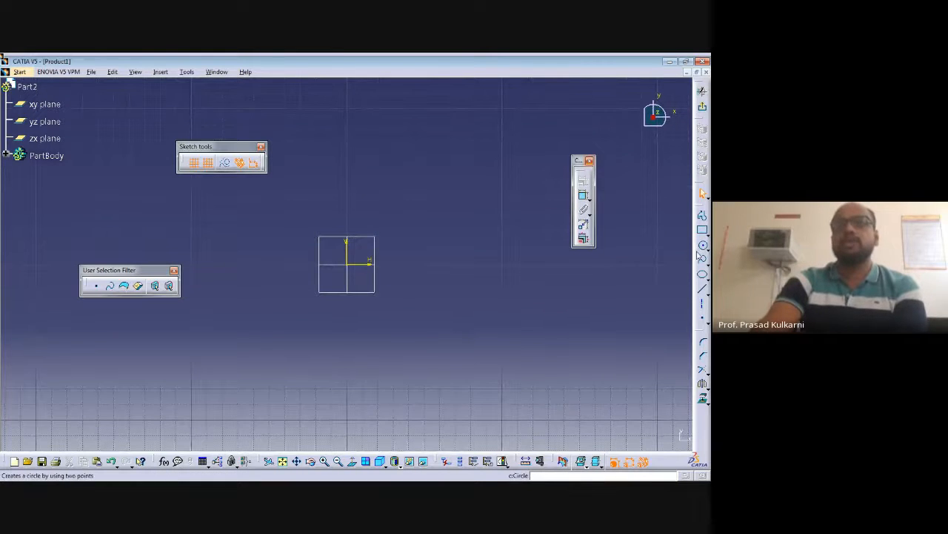
{"action": "left_click", "coordinate": [702, 246]}
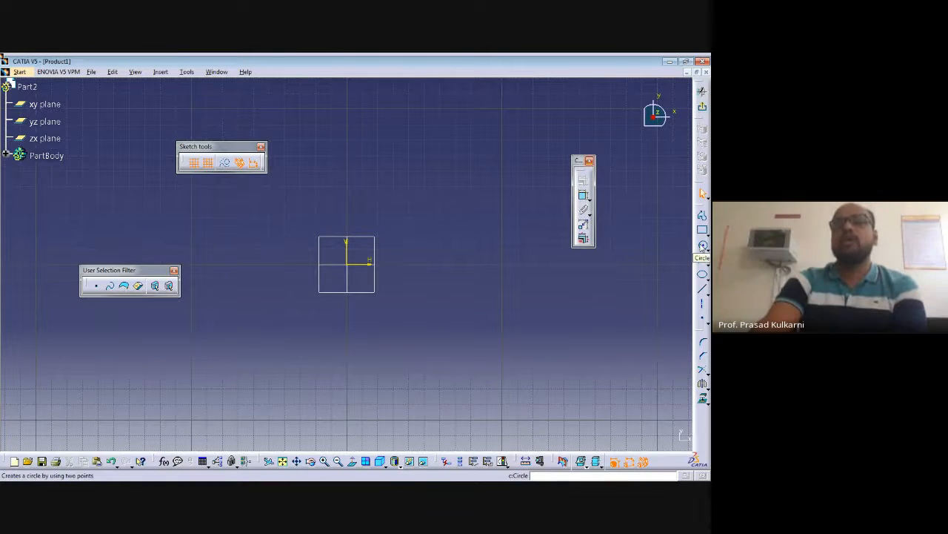
{"action": "left_click", "coordinate": [347, 264]}
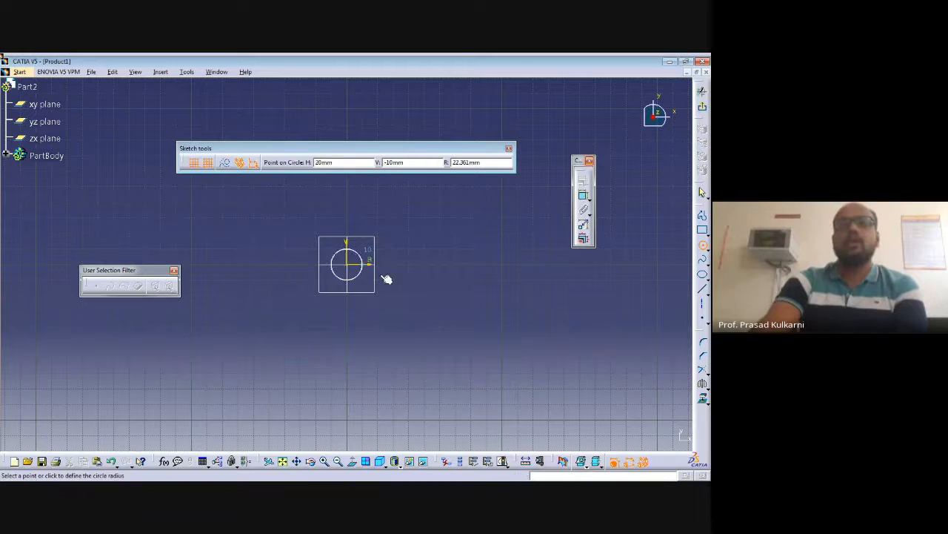
{"action": "double_click", "coordinate": [486, 163]}
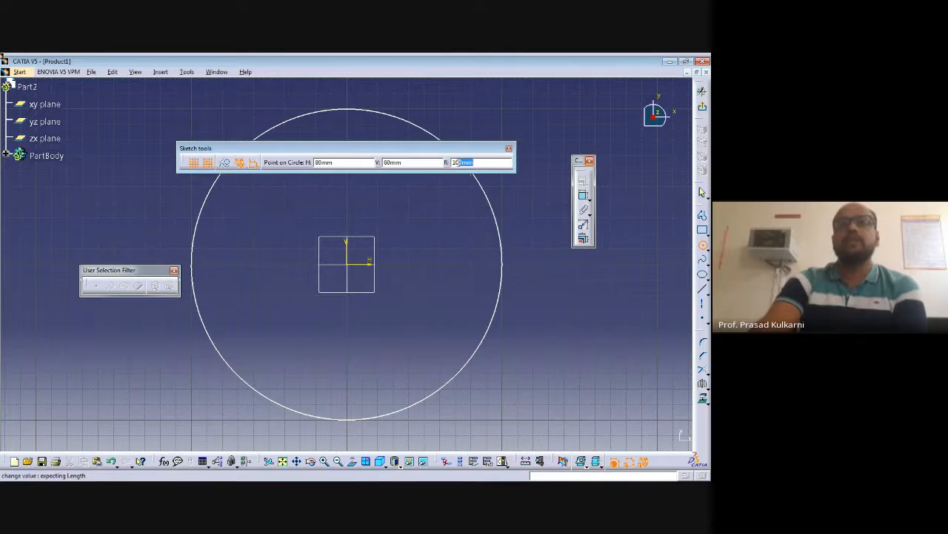
{"action": "type", "text": "15"}
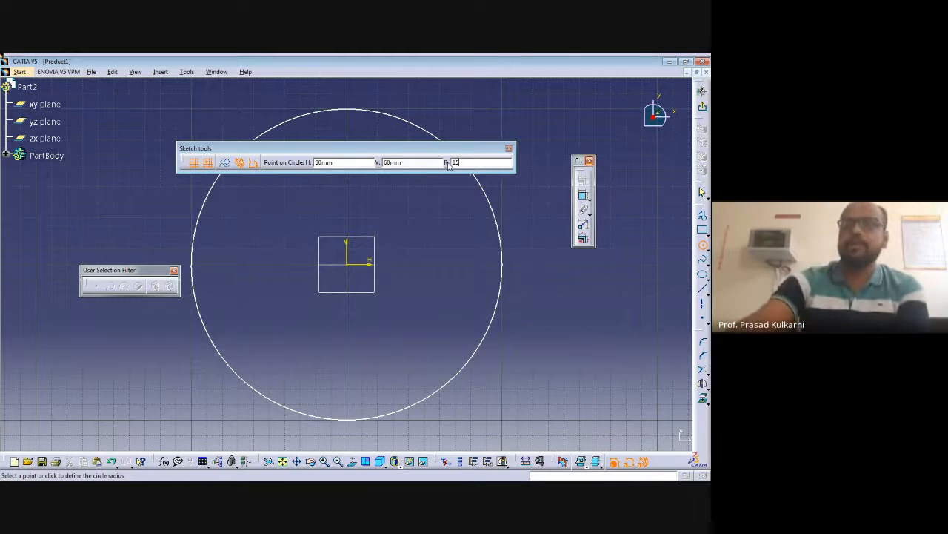
{"action": "key", "text": "Return"}
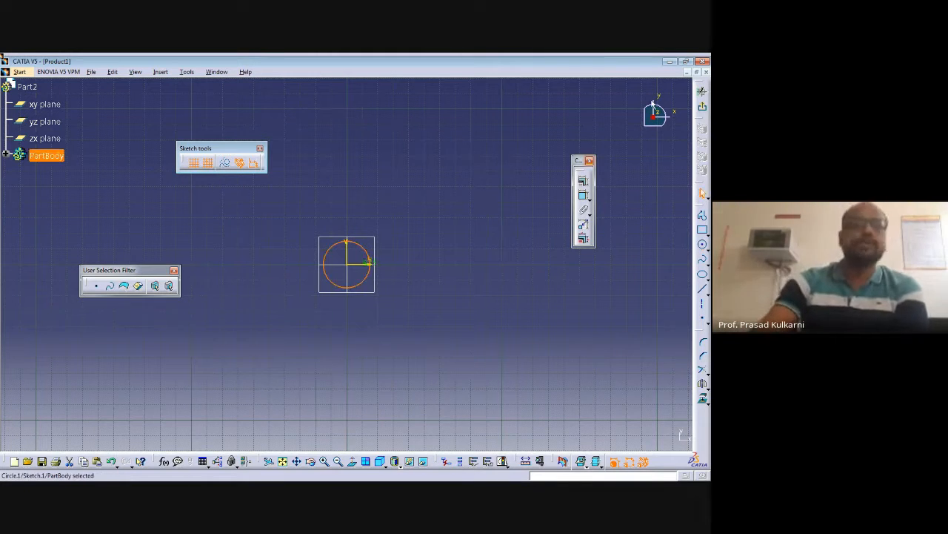
Exit the sketch and pad the circle to a length of 100 mm.
{"action": "left_click", "coordinate": [702, 108]}
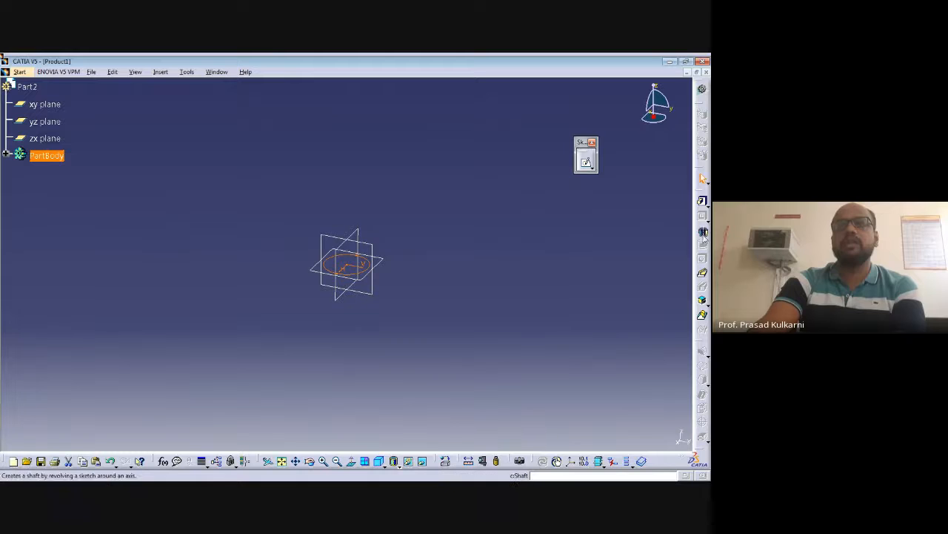
{"action": "left_click", "coordinate": [702, 200]}
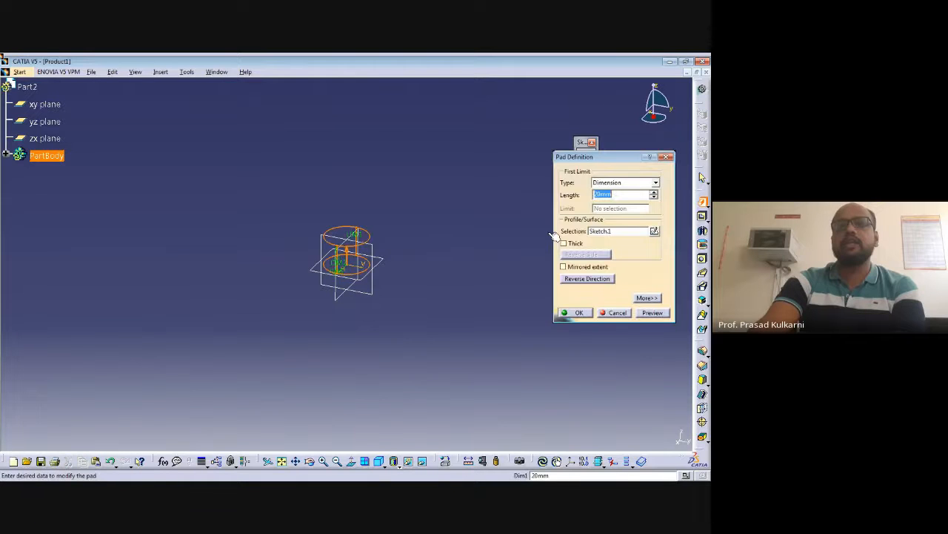
{"action": "type", "text": "100"}
{"action": "key", "text": "Return"}
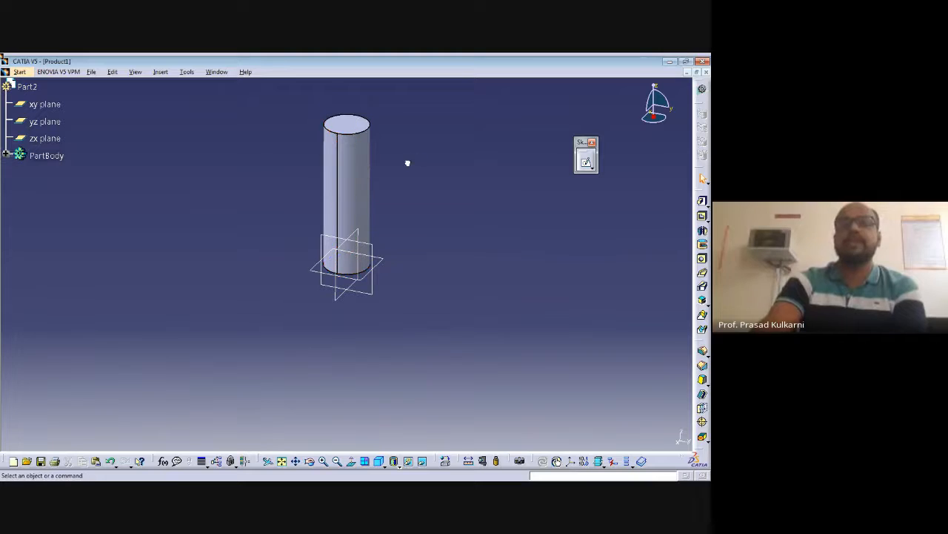
Sketch a concentric circle about 45 mm in diameter on the shaft's top face, centred on the origin.
{"action": "scroll", "coordinate": [408, 162], "scroll_direction": "up", "scroll_amount": 1}
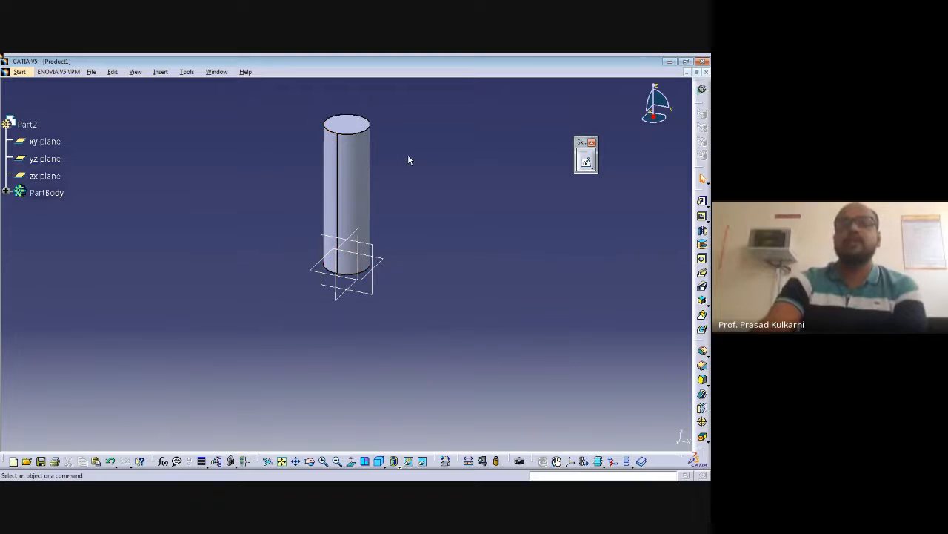
{"action": "left_click", "coordinate": [356, 123]}
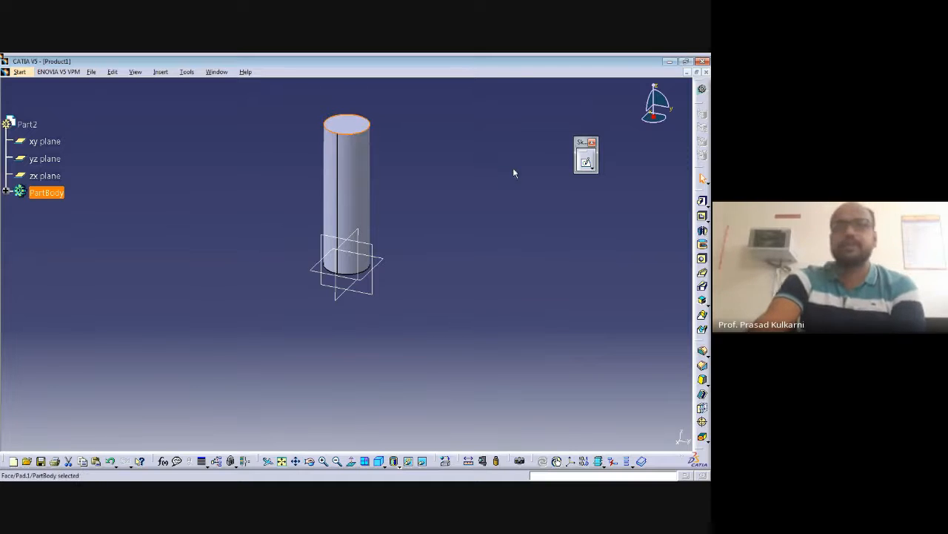
{"action": "left_click", "coordinate": [586, 163]}
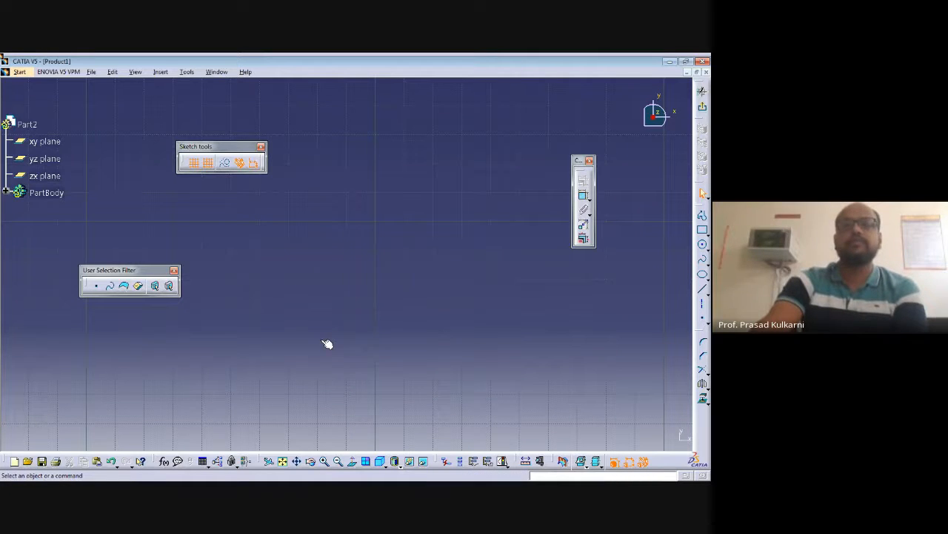
{"action": "left_click", "coordinate": [282, 462]}
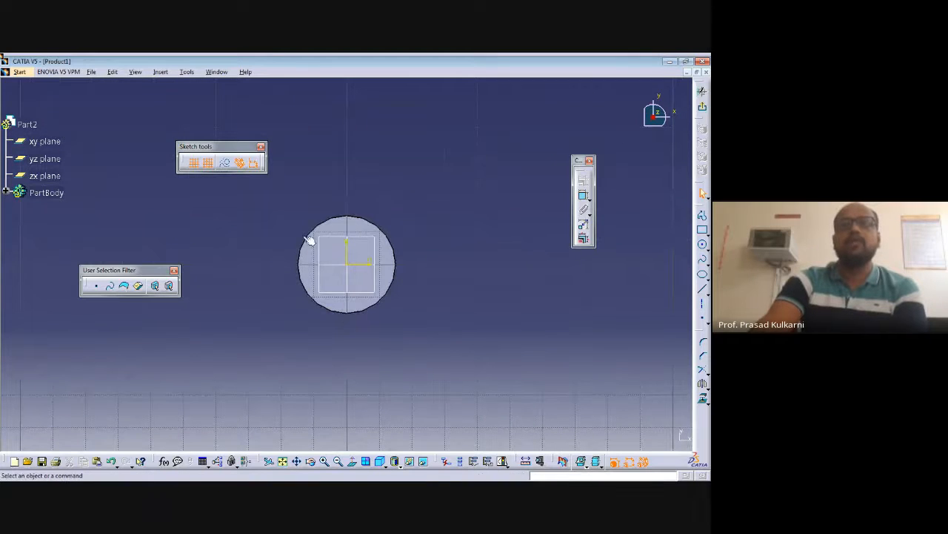
{"action": "left_click", "coordinate": [702, 245]}
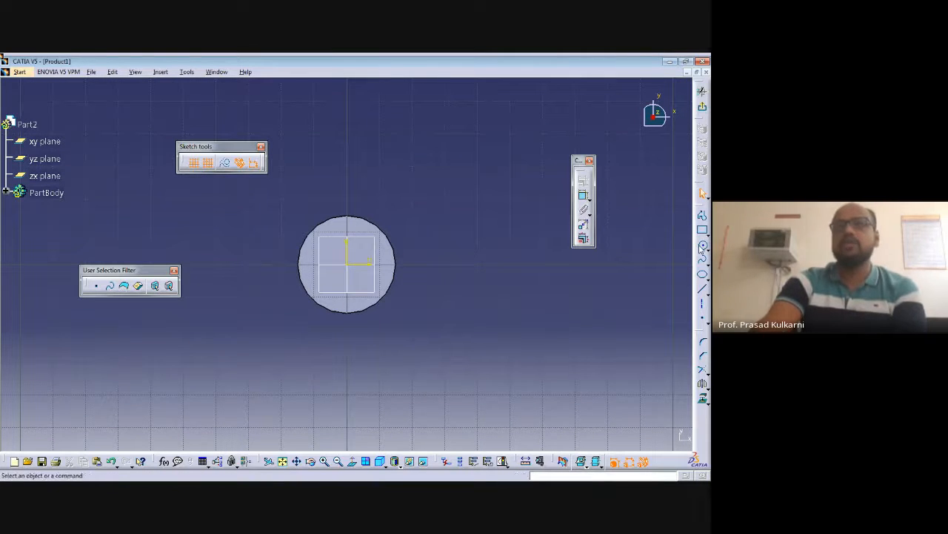
{"action": "left_click", "coordinate": [346, 265]}
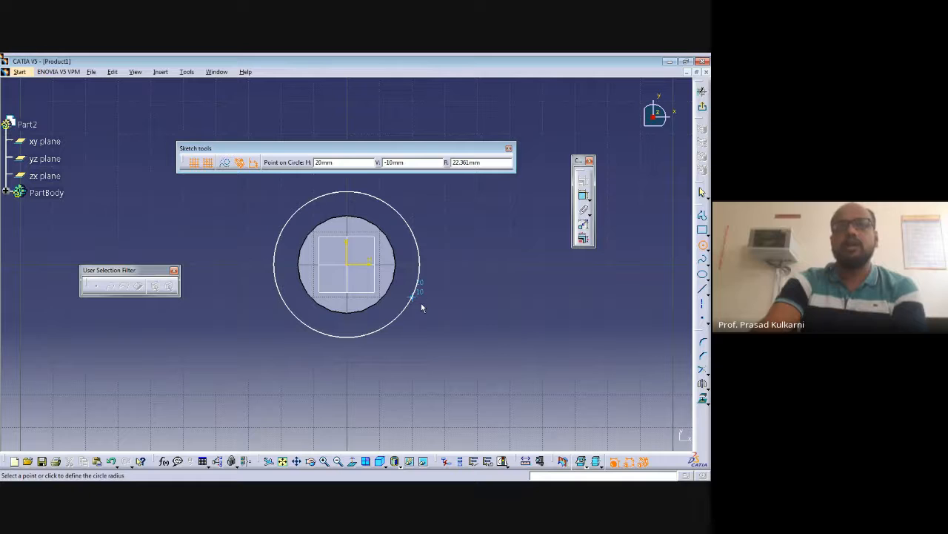
{"action": "left_click", "coordinate": [421, 305]}
{"action": "left_click", "coordinate": [673, 163]}
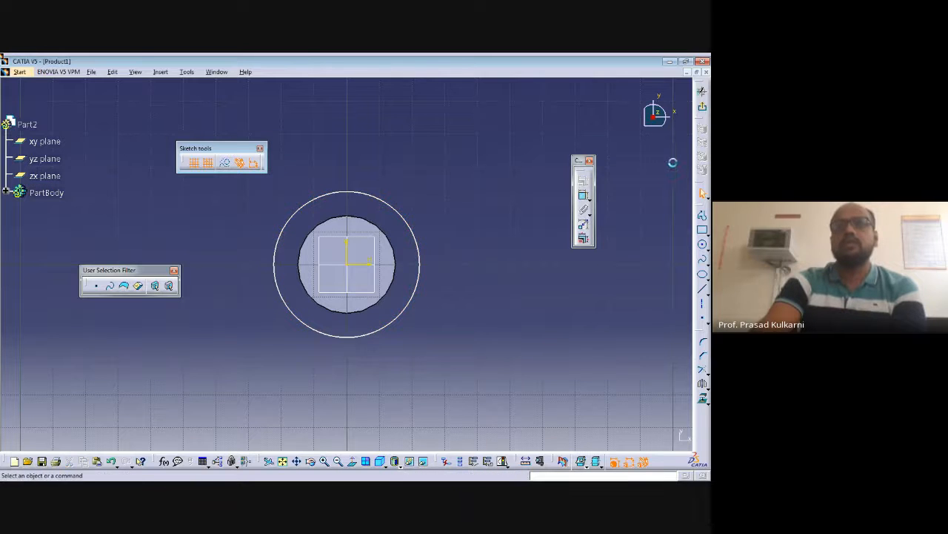
Exit the sketch and pad the larger circle 20 mm upwards to form the shaft's head.
{"action": "left_click", "coordinate": [704, 108]}
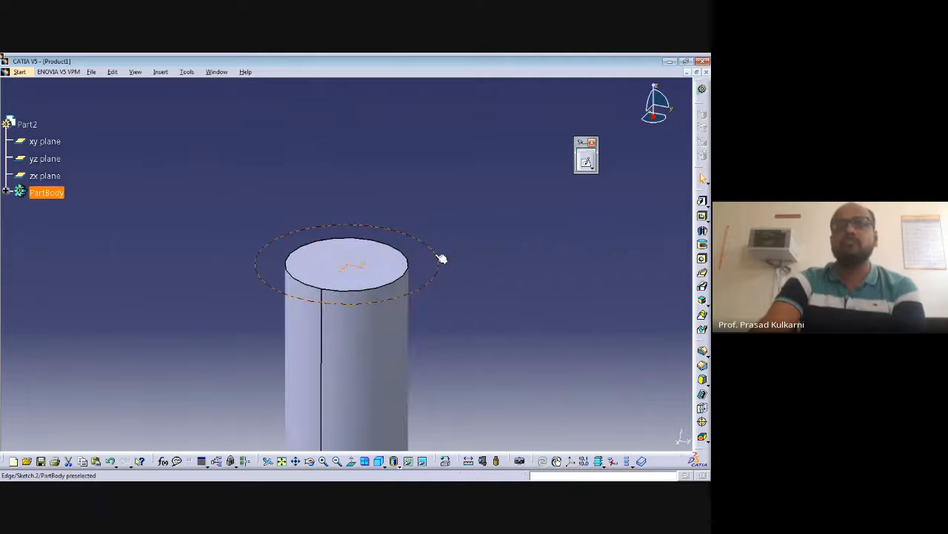
{"action": "left_click", "coordinate": [441, 258]}
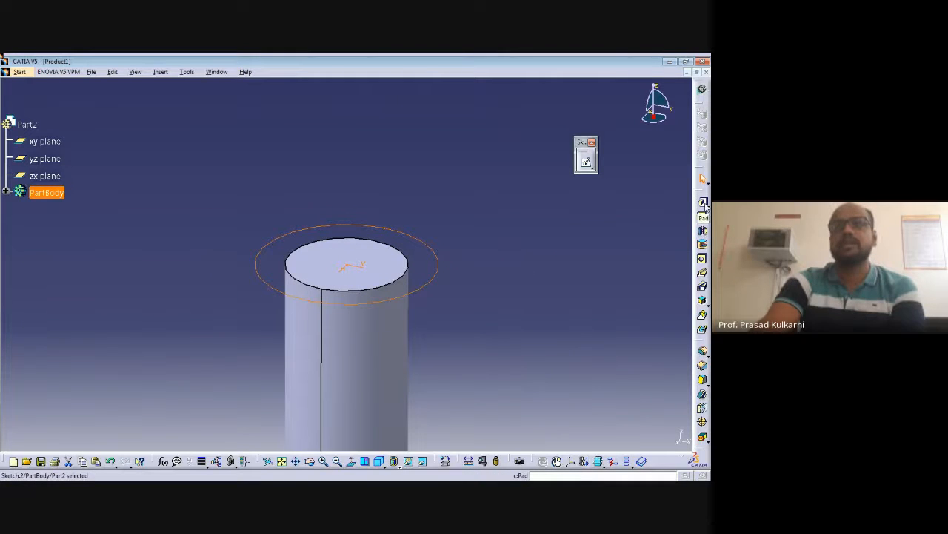
{"action": "left_click", "coordinate": [704, 202]}
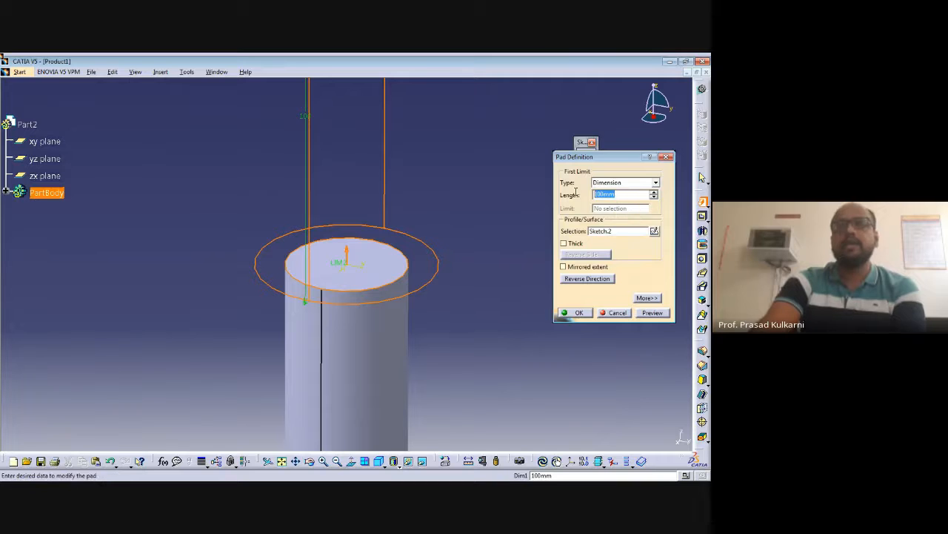
{"action": "type", "text": "20"}
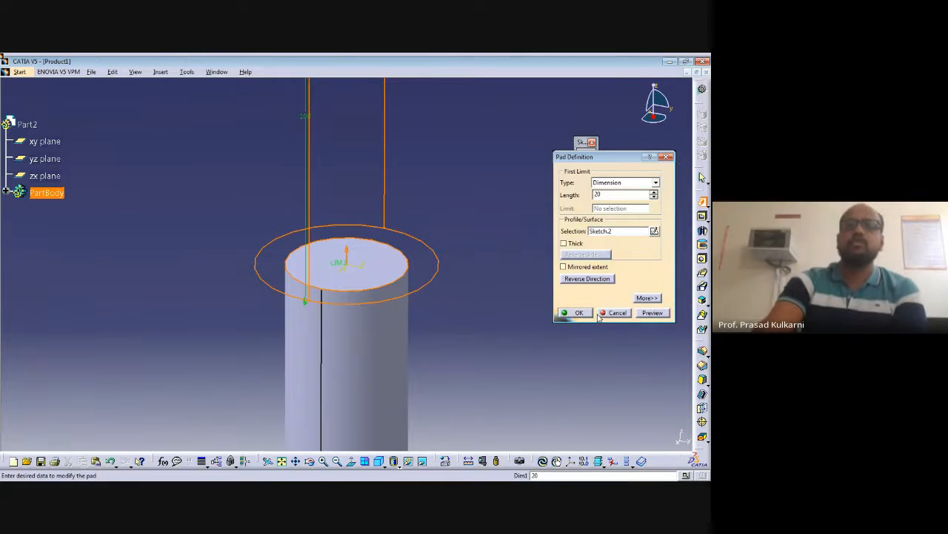
{"action": "left_click", "coordinate": [650, 315]}
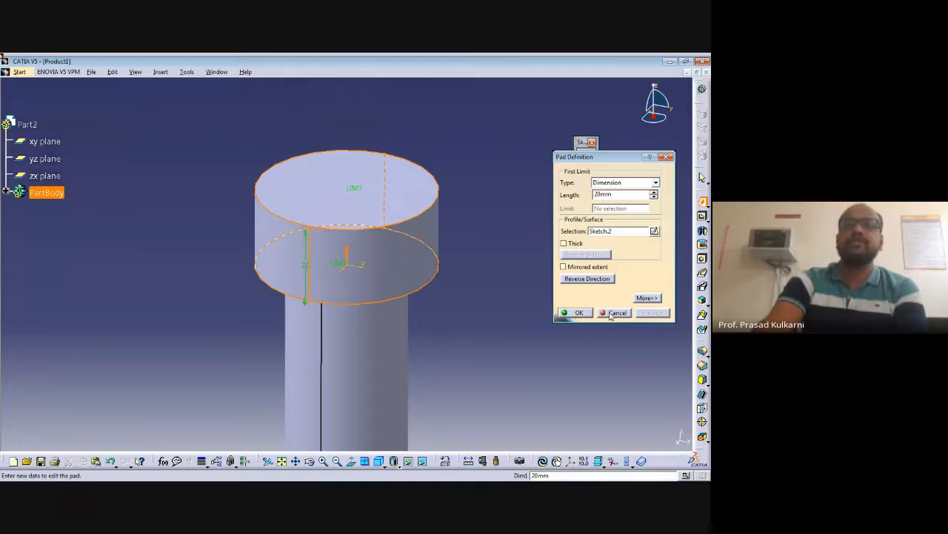
{"action": "left_click", "coordinate": [576, 315]}
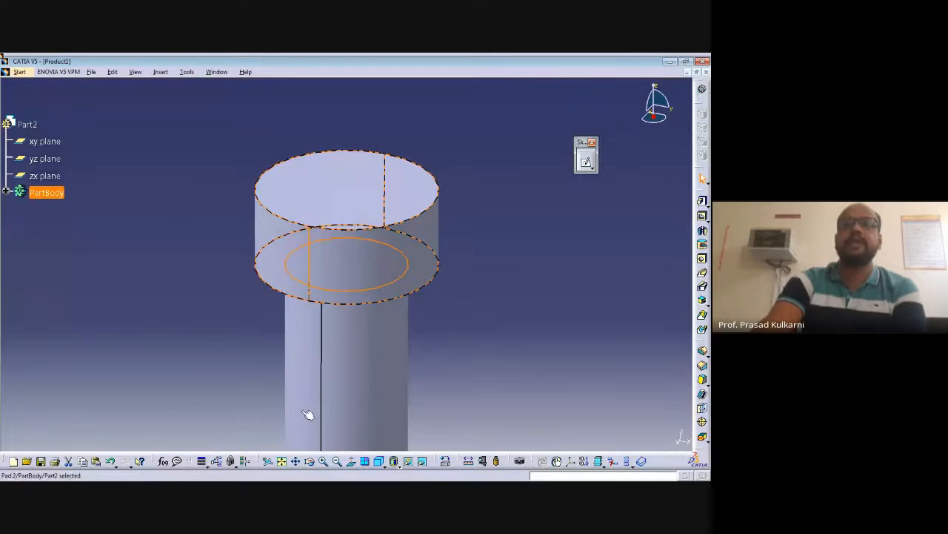
{"action": "left_click", "coordinate": [281, 461]}
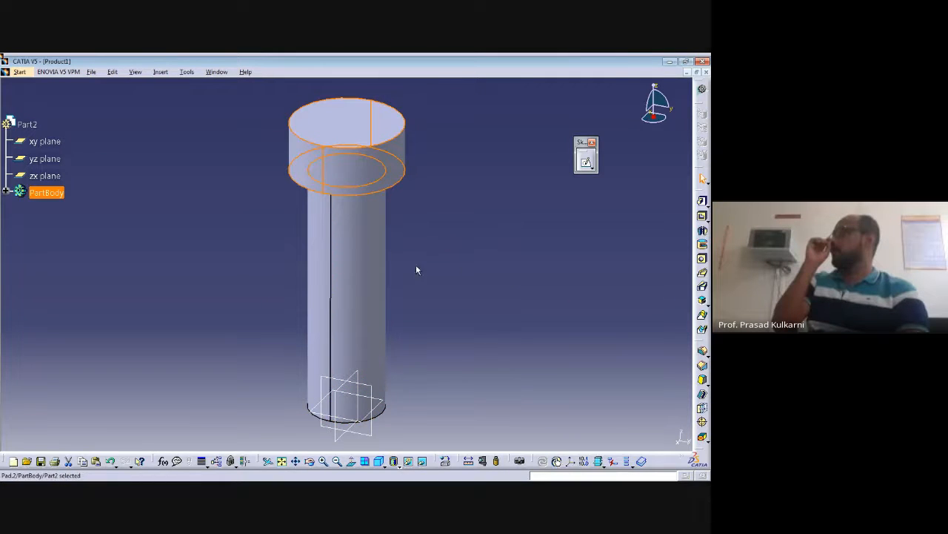
{"action": "left_click", "coordinate": [295, 461]}
{"action": "left_click_drag", "start_coordinate": [334, 332], "coordinate": [240, 328]}
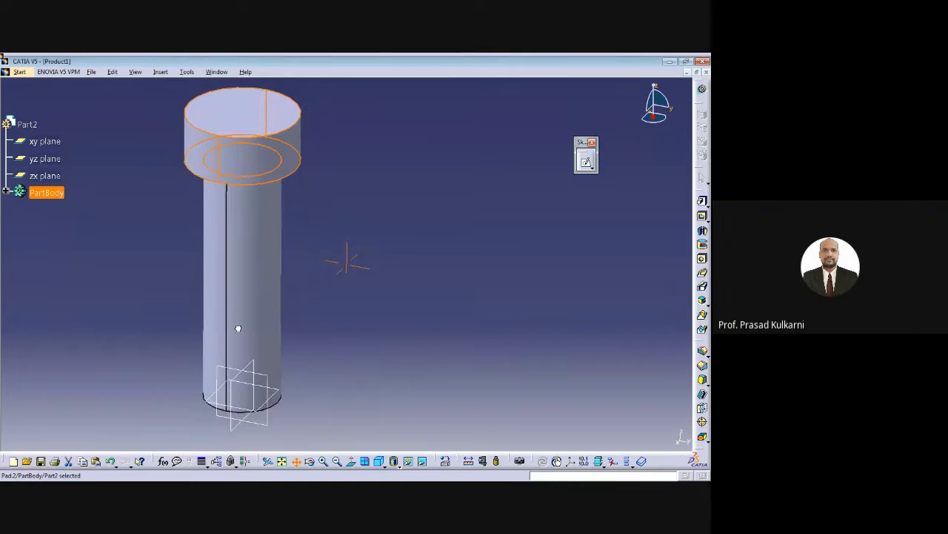
Sketch a circle of 2.5 mm radius on the yz plane, centred on the shaft axis about 60 mm above the base.
{"action": "left_click", "coordinate": [282, 460]}
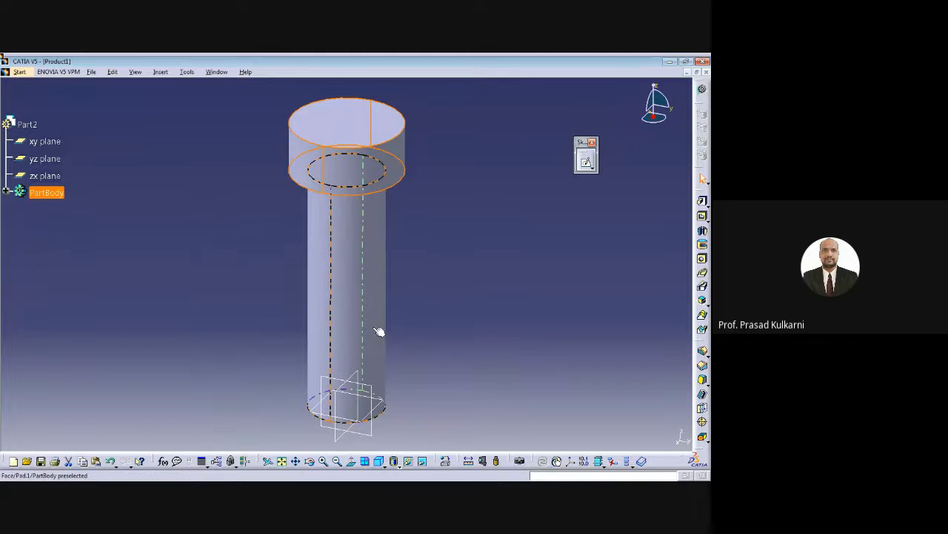
{"action": "left_click", "coordinate": [326, 379]}
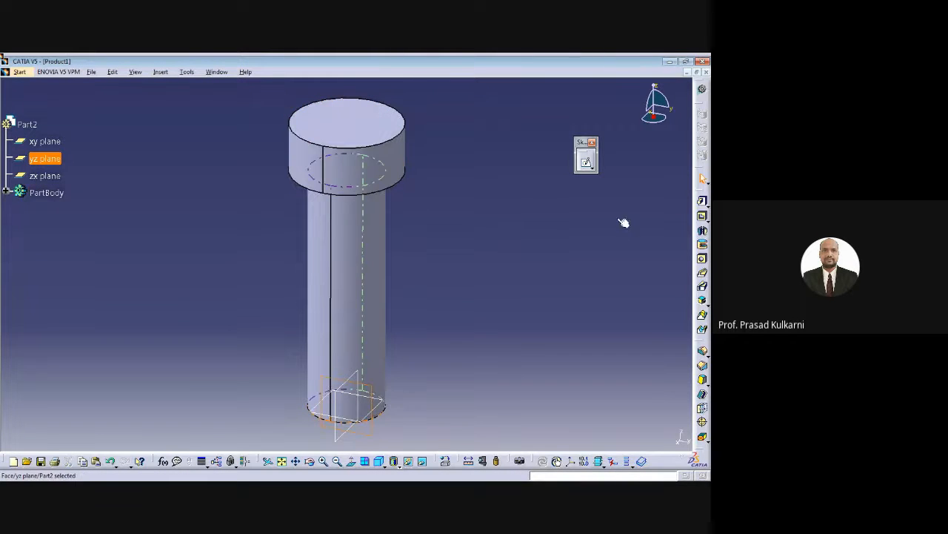
{"action": "left_click", "coordinate": [587, 162]}
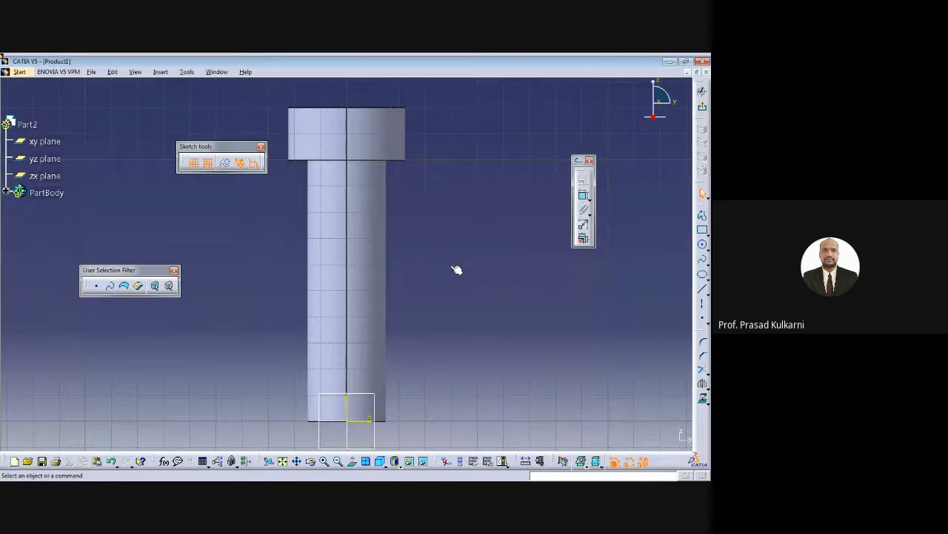
{"action": "left_click", "coordinate": [298, 461]}
{"action": "left_click_drag", "start_coordinate": [336, 334], "coordinate": [254, 343]}
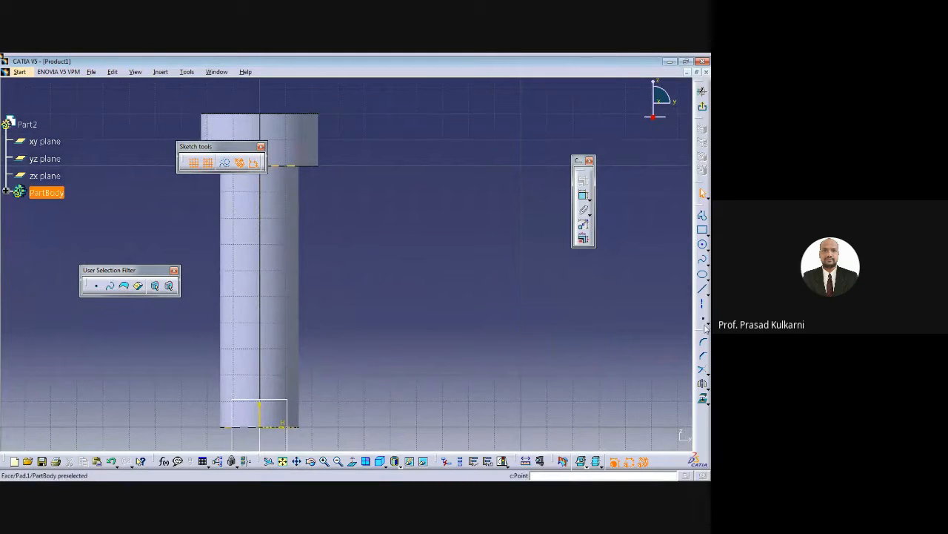
{"action": "left_click", "coordinate": [703, 245]}
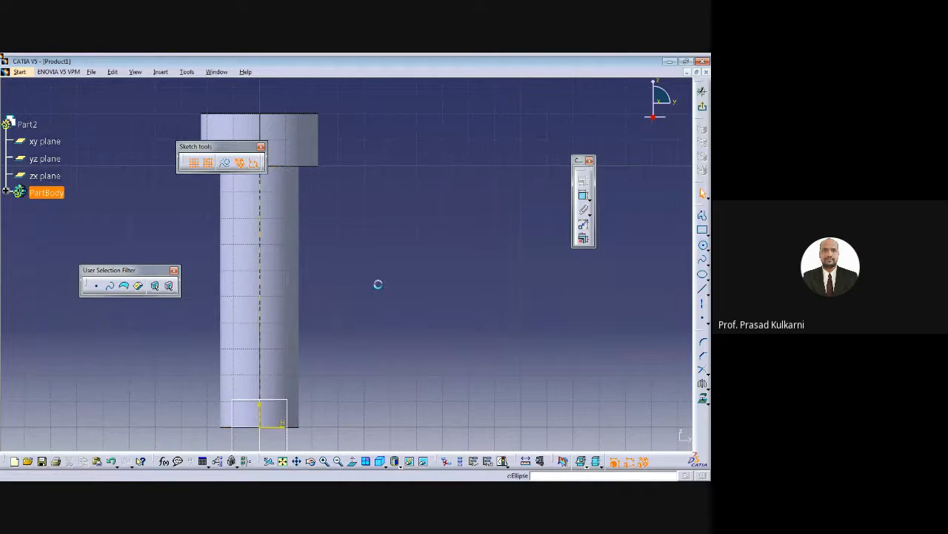
{"action": "left_click", "coordinate": [262, 276]}
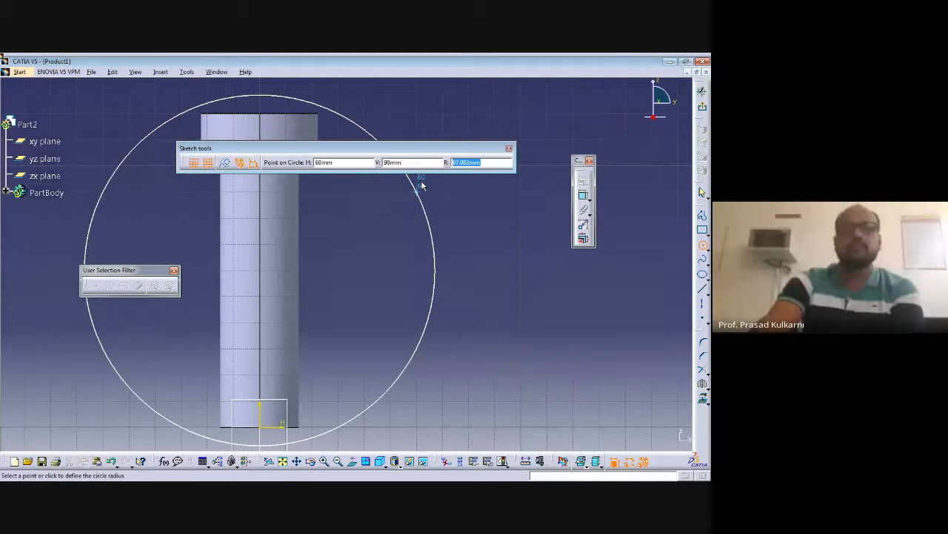
{"action": "type", "text": "25"}
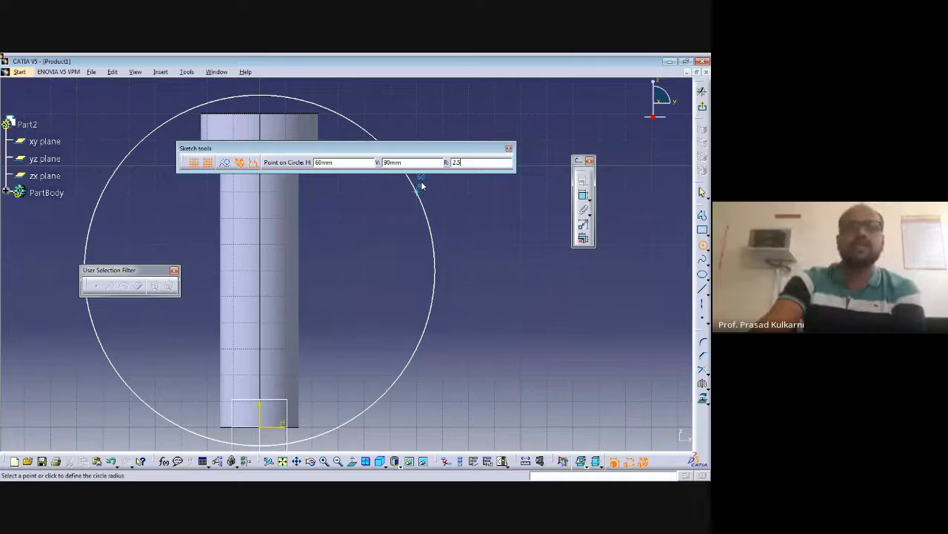
{"action": "type", "text": ".5"}
{"action": "key", "text": "Return"}
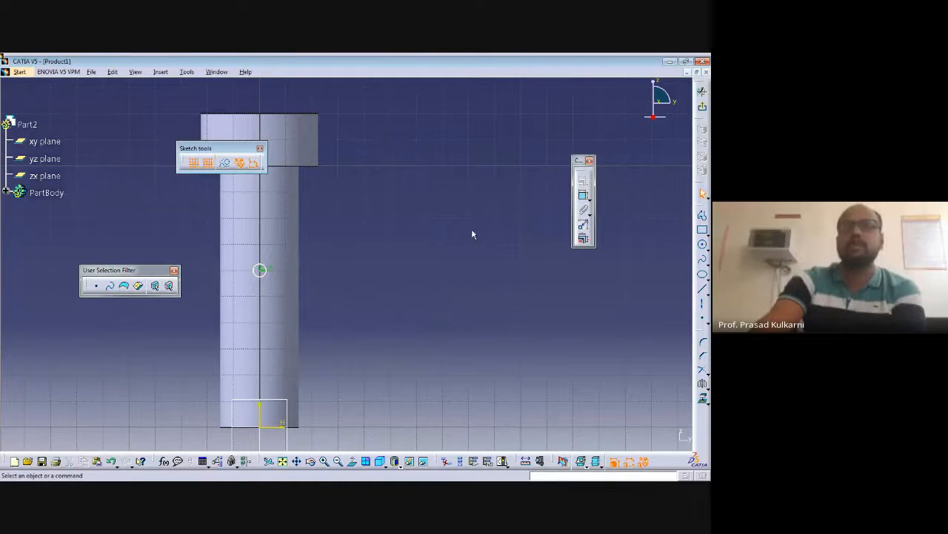
Exit the sketch and cut the small circle through the shaft as a pocket with 50 mm depth and mirrored extent.
{"action": "left_click", "coordinate": [704, 108]}
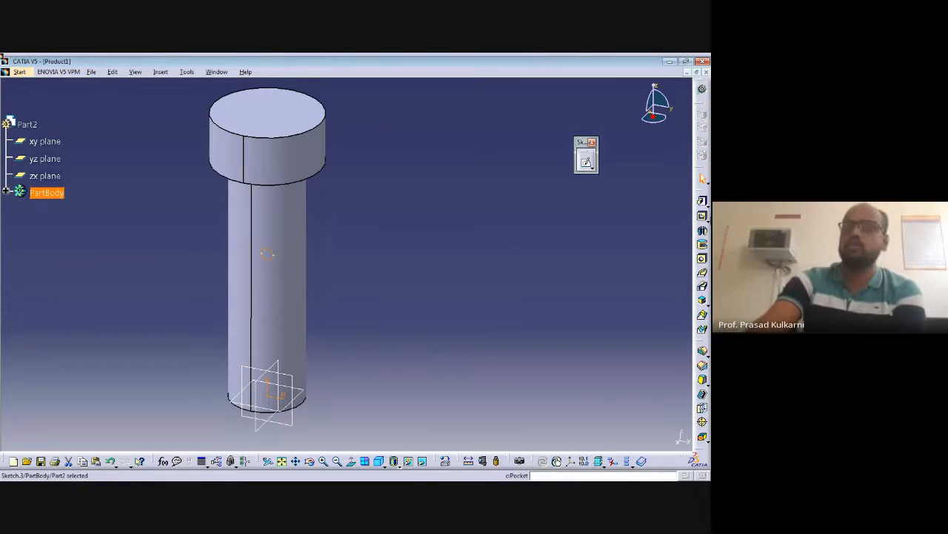
{"action": "left_click_drag", "start_coordinate": [703, 195], "coordinate": [613, 185]}
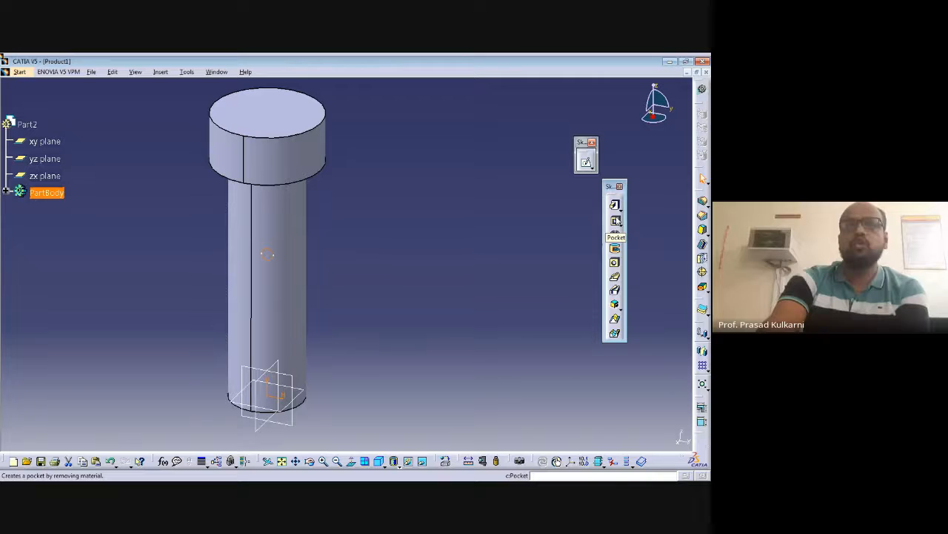
{"action": "left_click", "coordinate": [615, 233]}
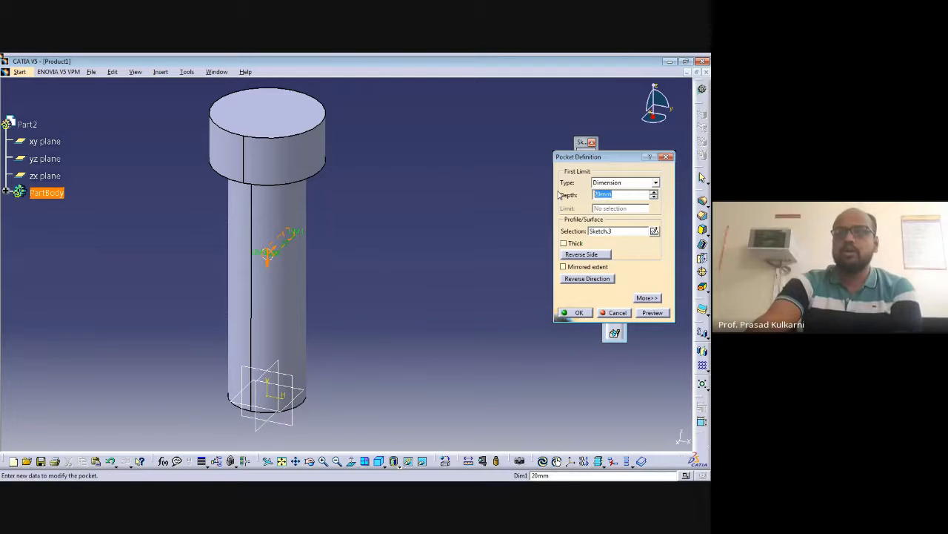
{"action": "type", "text": "50"}
{"action": "left_click", "coordinate": [576, 266]}
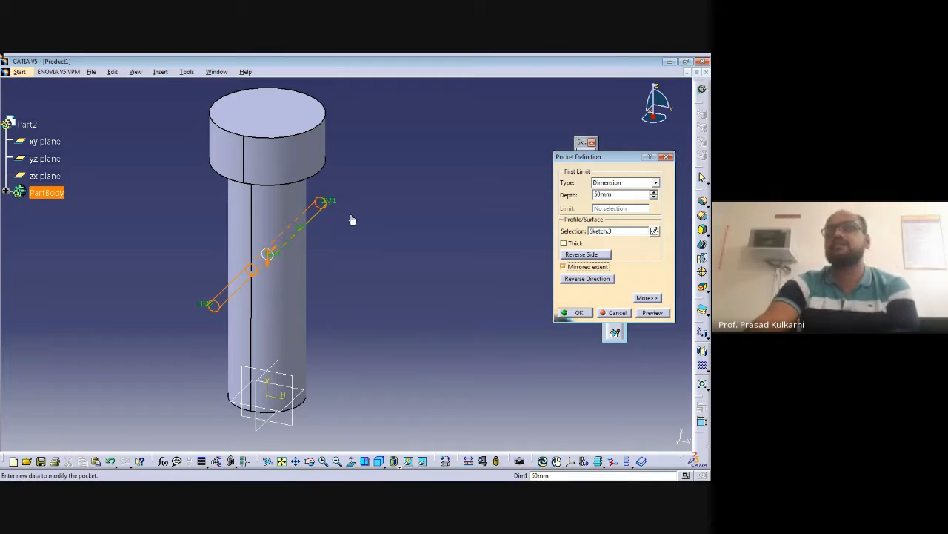
{"action": "left_click", "coordinate": [652, 312]}
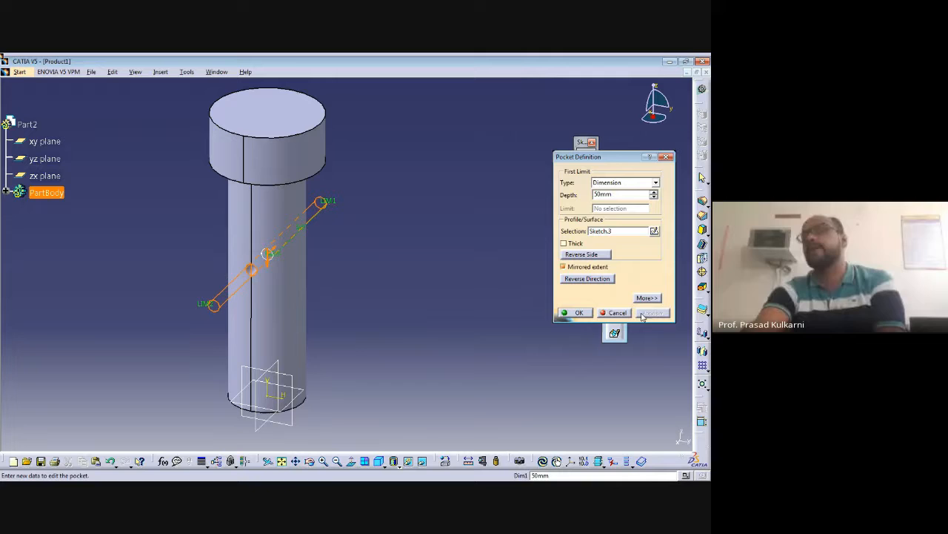
{"action": "left_click", "coordinate": [578, 312]}
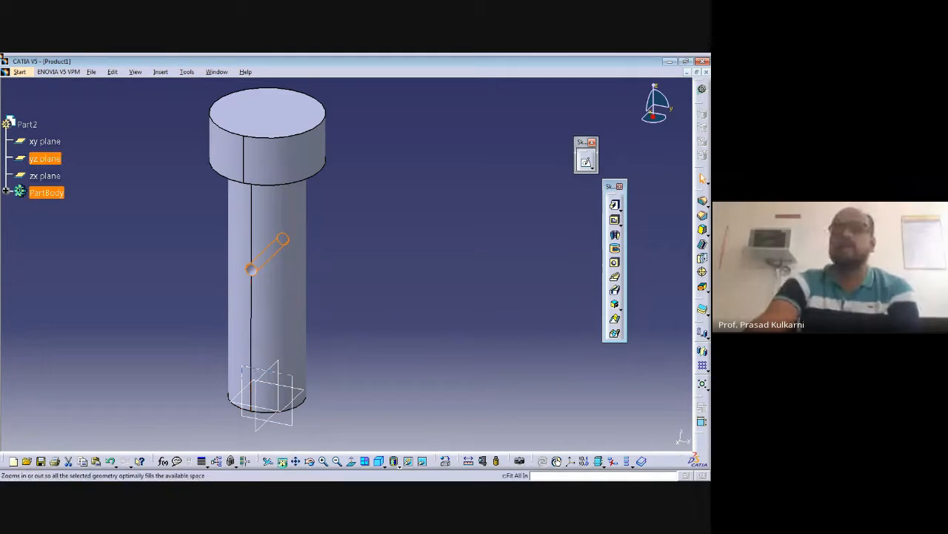
Save the headed pin with its cross hole as Part2 in the assembly folder.
{"action": "left_click", "coordinate": [281, 461]}
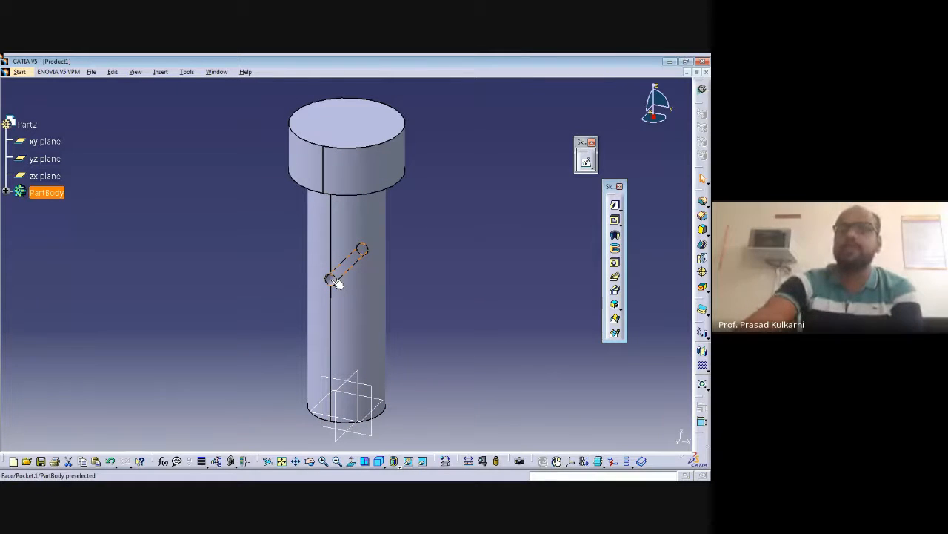
{"action": "left_click", "coordinate": [334, 281]}
{"action": "left_click", "coordinate": [91, 71]}
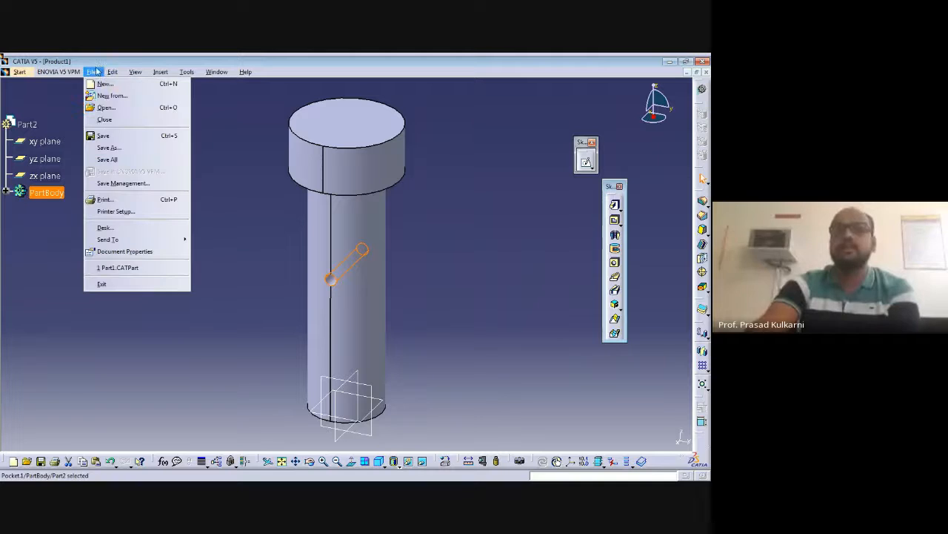
{"action": "left_click", "coordinate": [111, 147]}
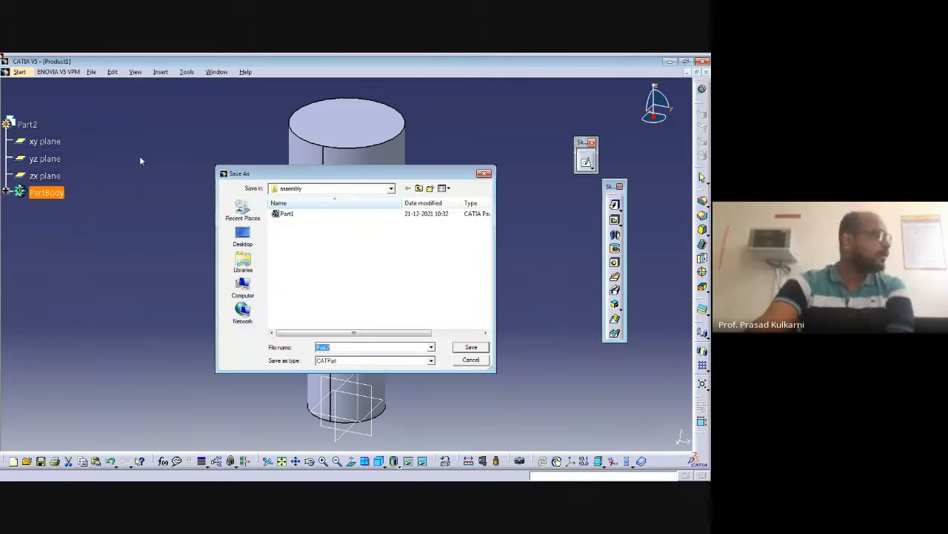
{"action": "left_click", "coordinate": [471, 348]}
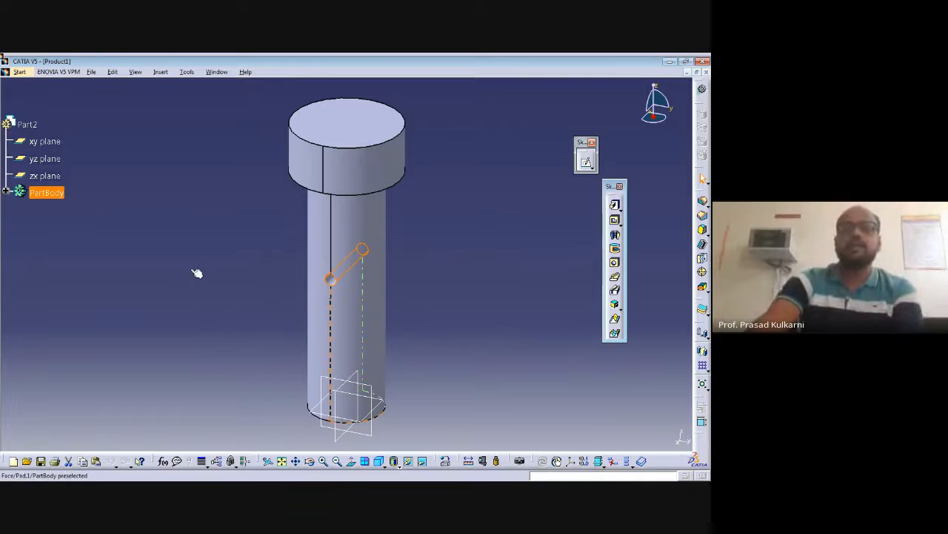
Create a new part named Part3 in the Part Design workbench with hybrid design enabled.
{"action": "left_click", "coordinate": [20, 72]}
{"action": "mouse_move", "coordinate": [37, 101]}
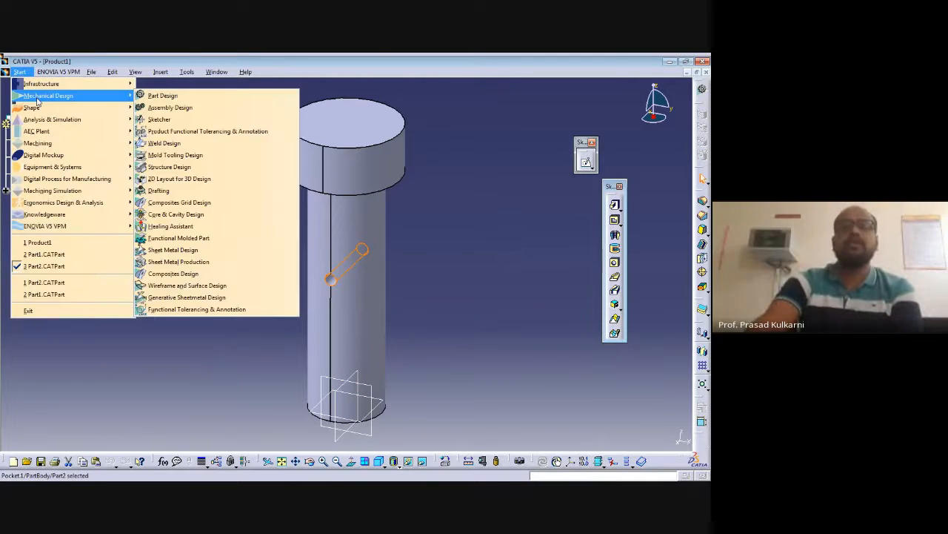
{"action": "left_click", "coordinate": [180, 95]}
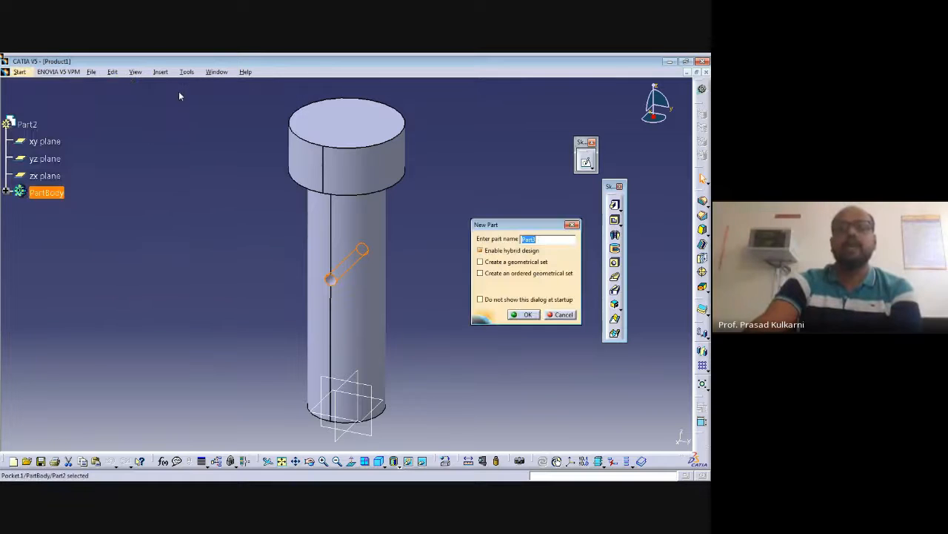
{"action": "left_click", "coordinate": [523, 314]}
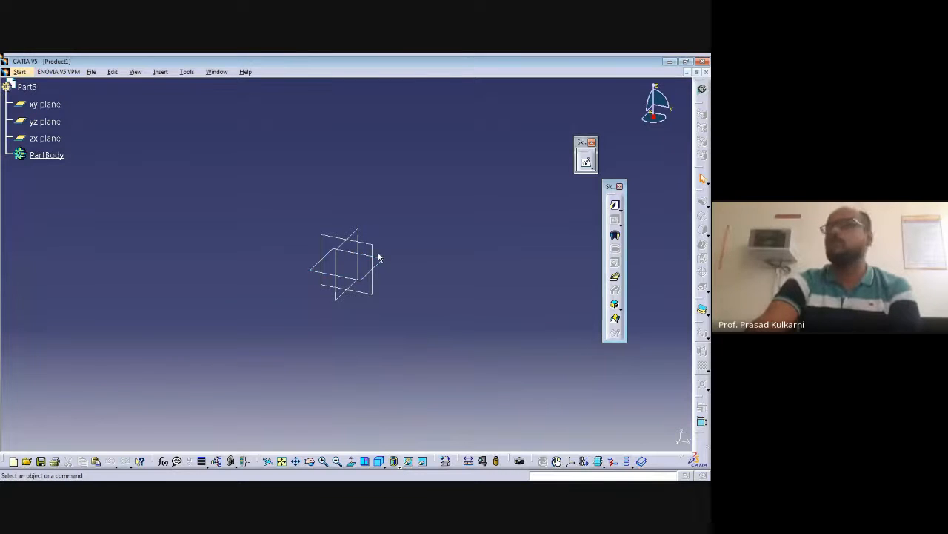
Sketch a circle with a 2.5 mm radius on the xy plane of the new part, centred on the origin.
{"action": "left_click", "coordinate": [379, 264]}
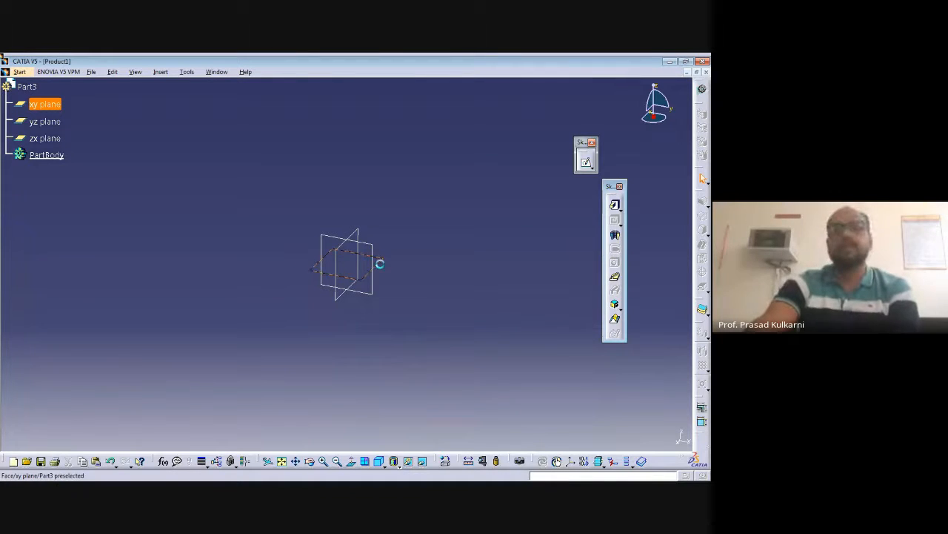
{"action": "left_click", "coordinate": [586, 161]}
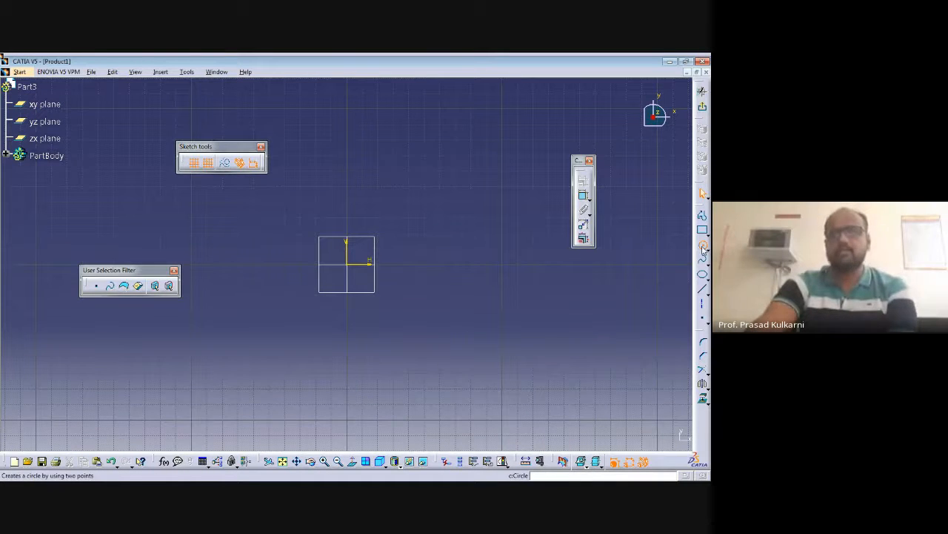
{"action": "left_click", "coordinate": [703, 249]}
{"action": "left_click", "coordinate": [347, 263]}
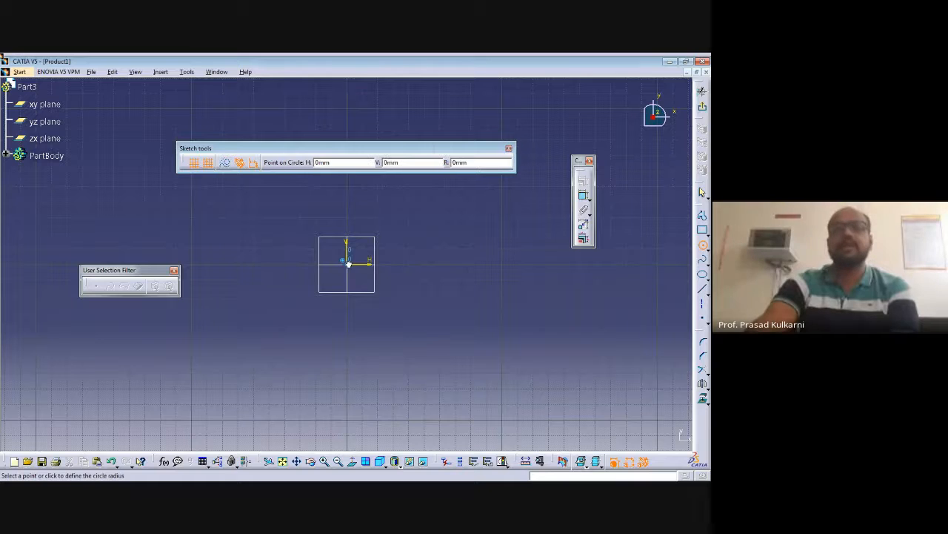
{"action": "left_click_drag", "start_coordinate": [483, 164], "coordinate": [445, 162]}
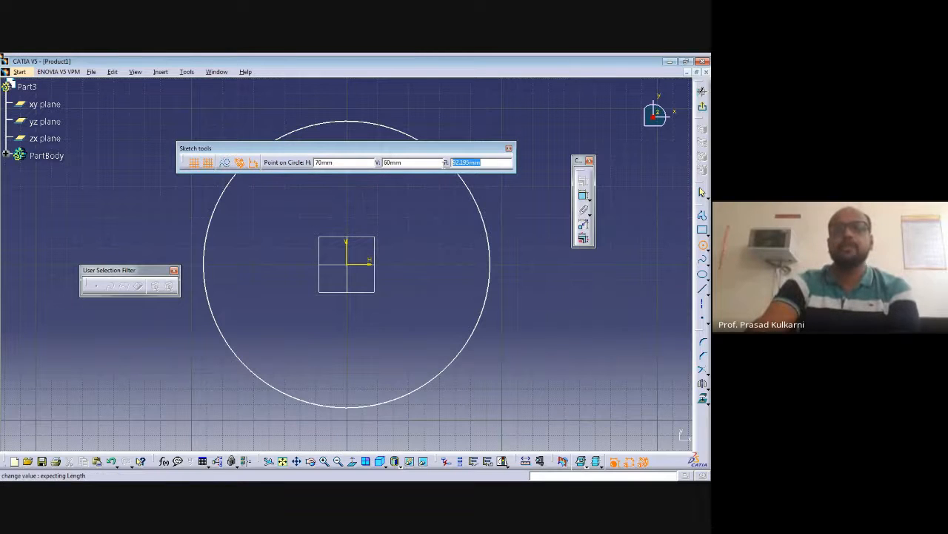
{"action": "type", "text": "25"}
{"action": "key", "text": "Return"}
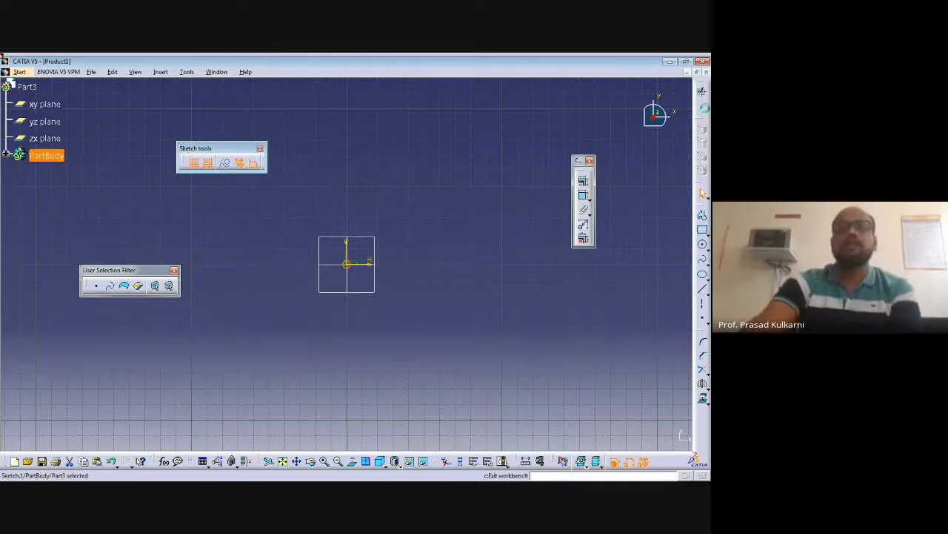
Exit the sketch and pad the small circle to a length of 100 mm.
{"action": "left_click", "coordinate": [703, 91]}
{"action": "left_click", "coordinate": [614, 205]}
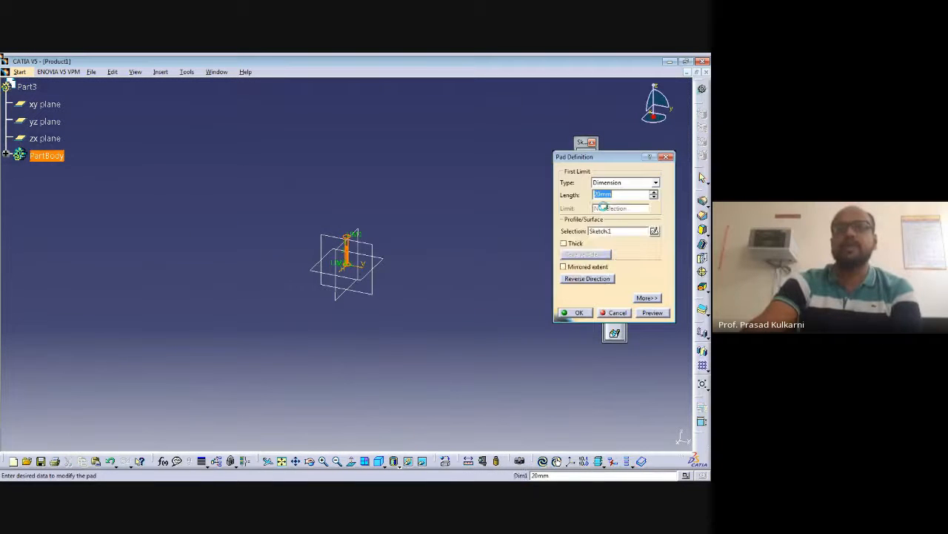
{"action": "type", "text": "100"}
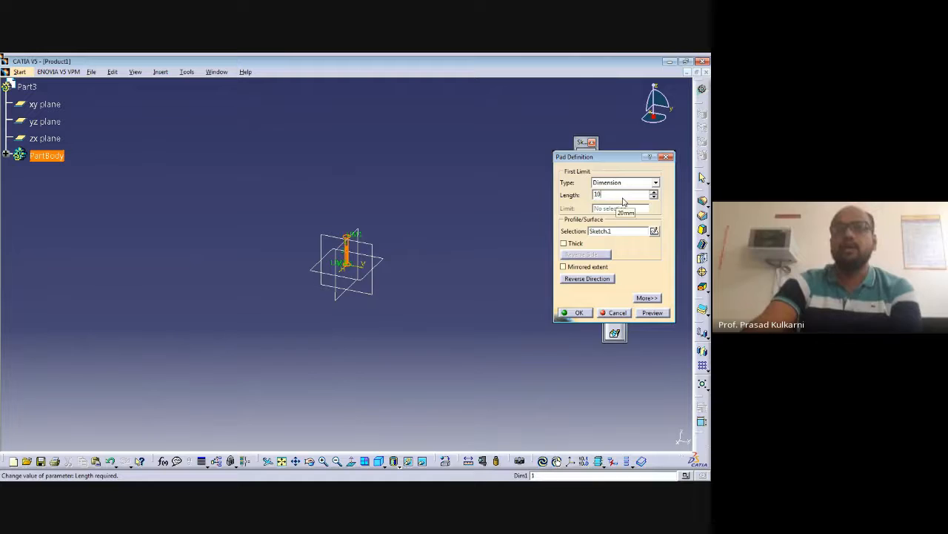
{"action": "left_click", "coordinate": [649, 313]}
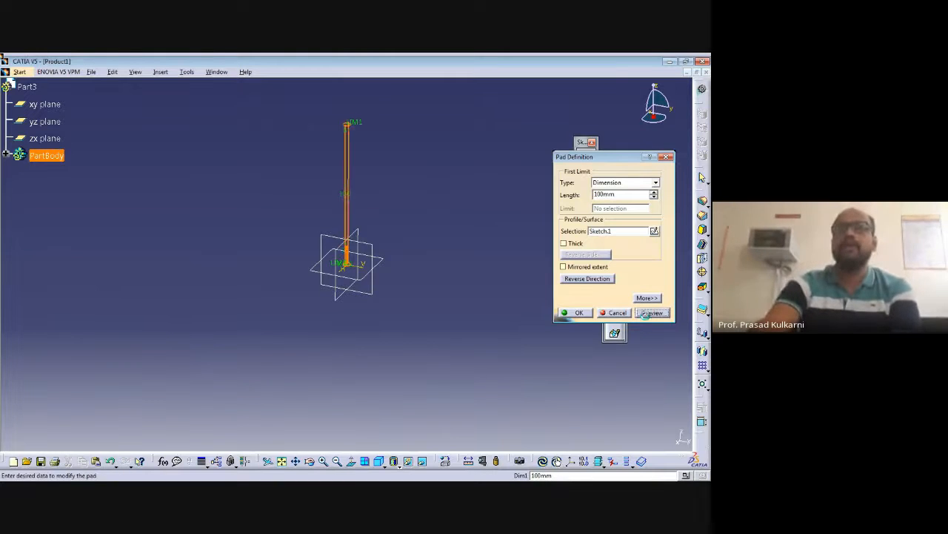
{"action": "left_click", "coordinate": [577, 313]}
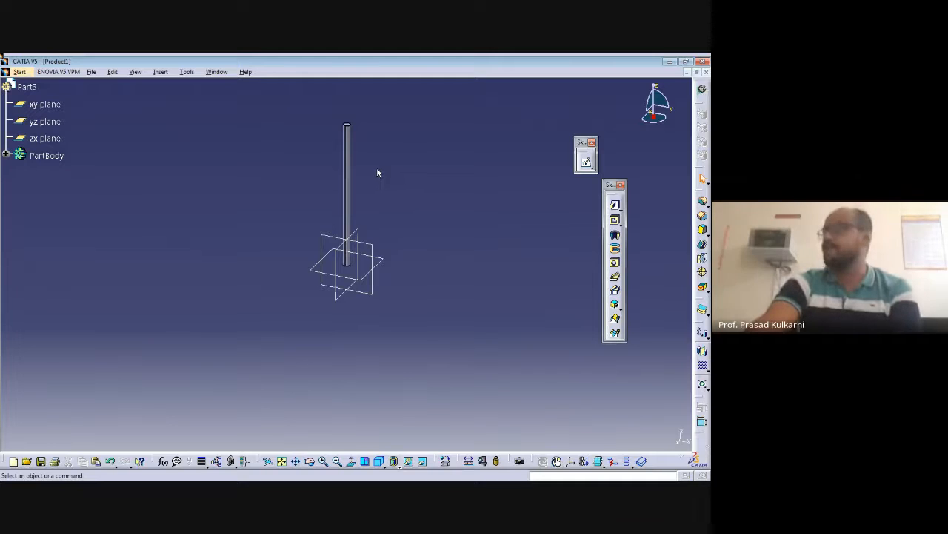
{"action": "left_click", "coordinate": [91, 71]}
{"action": "left_click", "coordinate": [104, 154]}
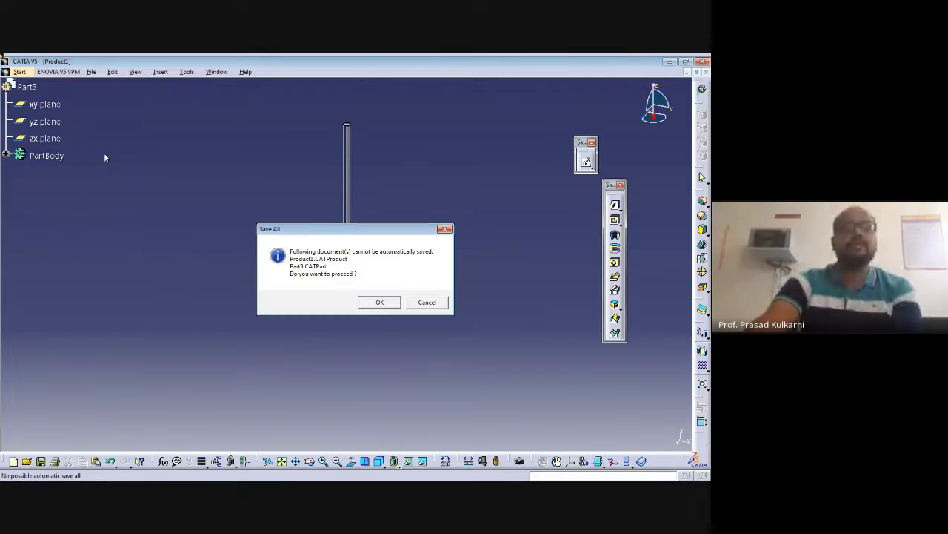
{"action": "left_click", "coordinate": [412, 302]}
Save the thin rod as Part3 in the assembly folder.
{"action": "left_click", "coordinate": [91, 71]}
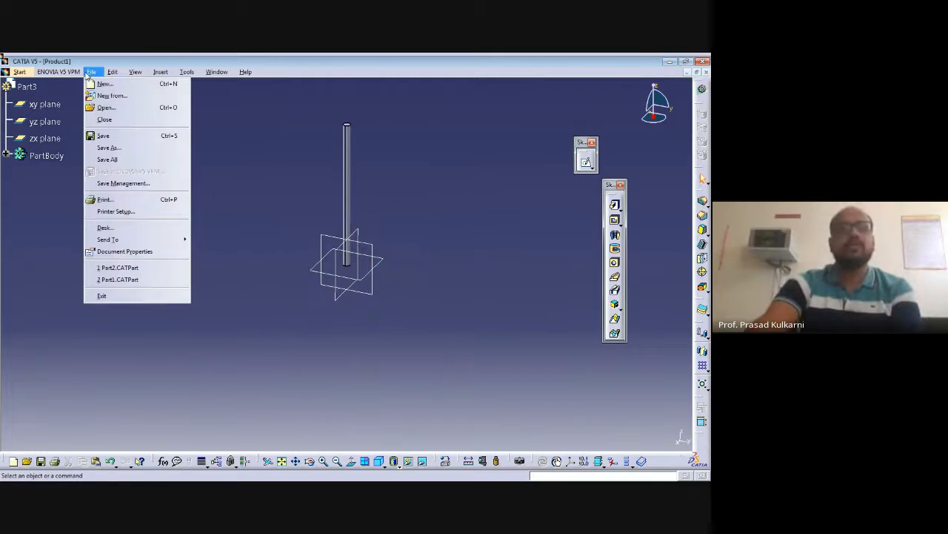
{"action": "left_click", "coordinate": [104, 148]}
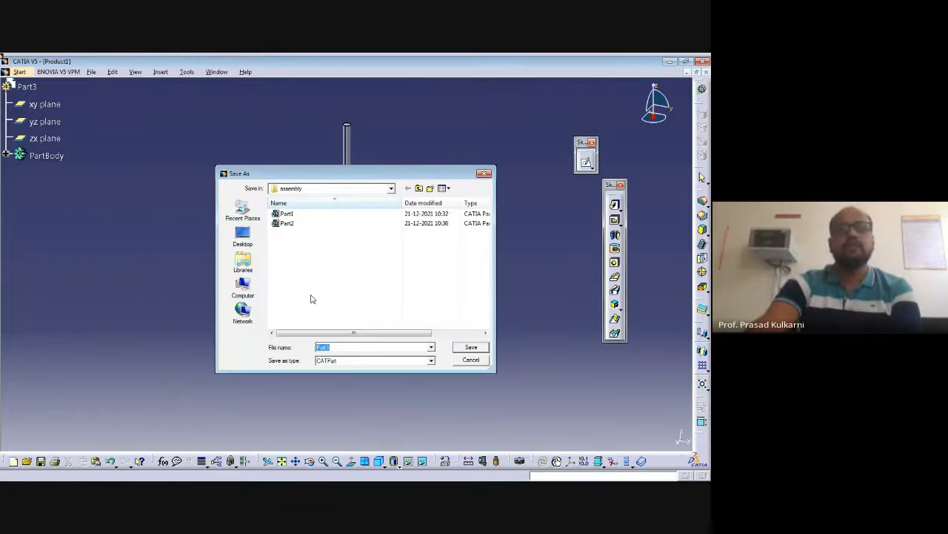
{"action": "left_click", "coordinate": [471, 348]}
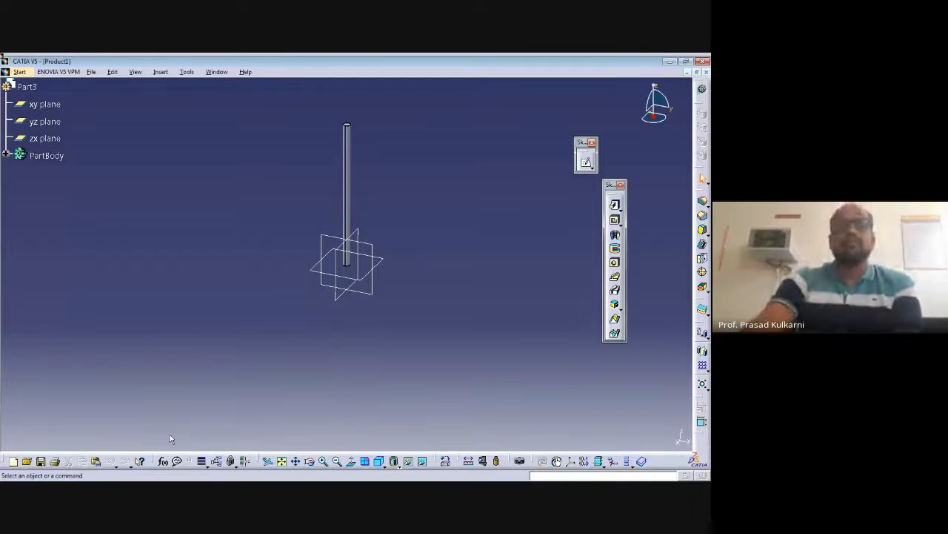
Create a new product in the Assembly Design workbench.
{"action": "left_click", "coordinate": [16, 73]}
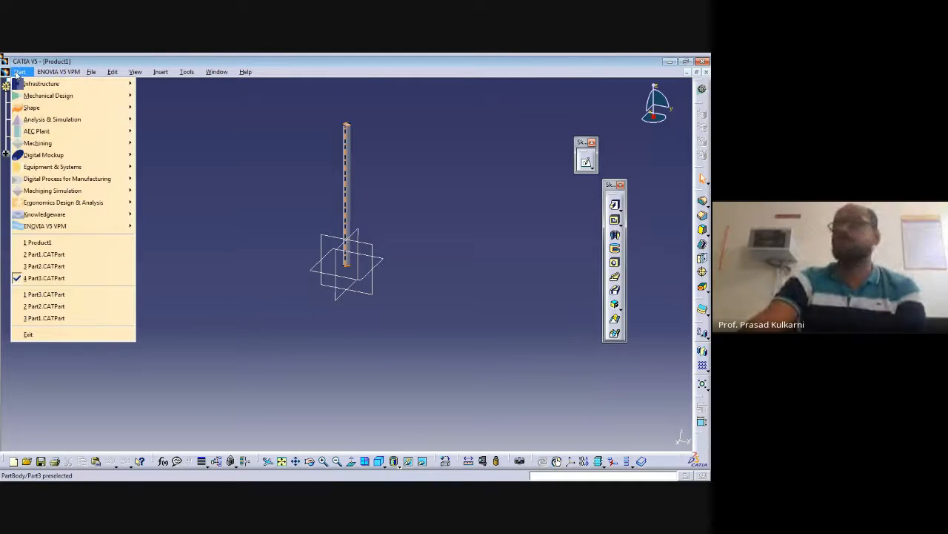
{"action": "mouse_move", "coordinate": [31, 97]}
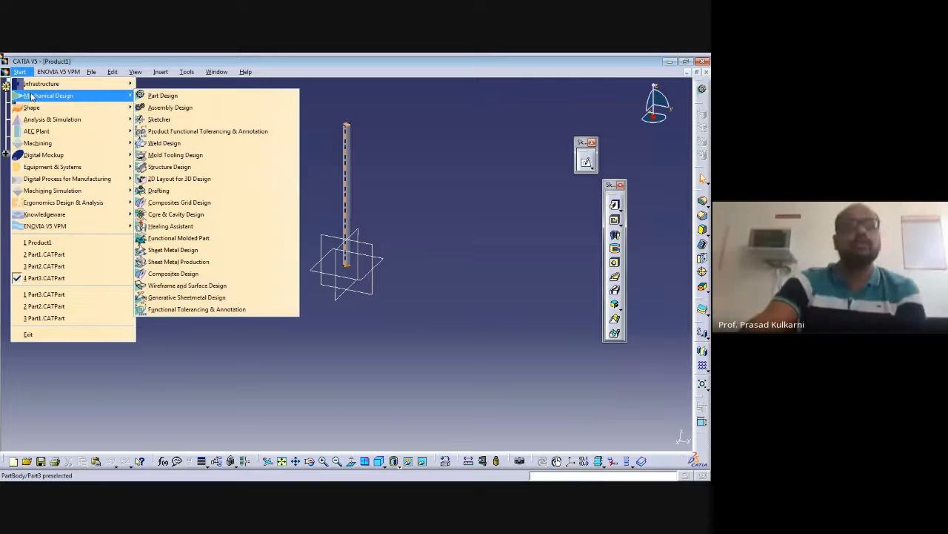
{"action": "left_click", "coordinate": [174, 110]}
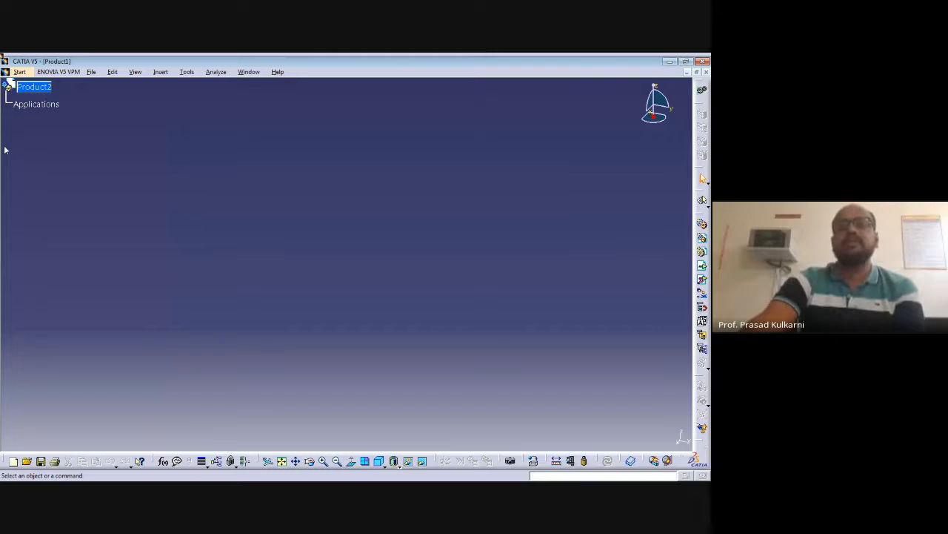
Insert Part1, Part2 and Part3 from the assembly folder on the Desktop into the new product as existing components.
{"action": "left_click", "coordinate": [42, 92]}
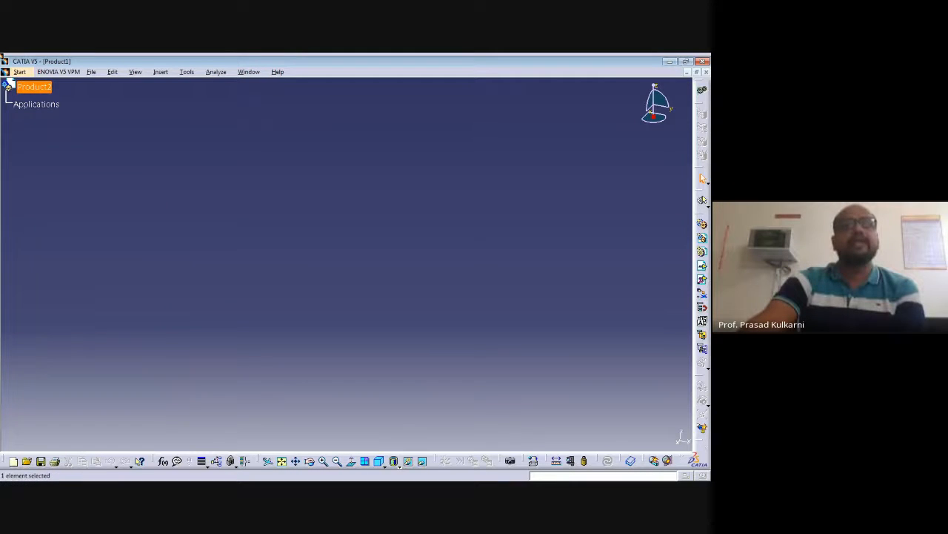
{"action": "right_click", "coordinate": [31, 90]}
{"action": "mouse_move", "coordinate": [78, 252]}
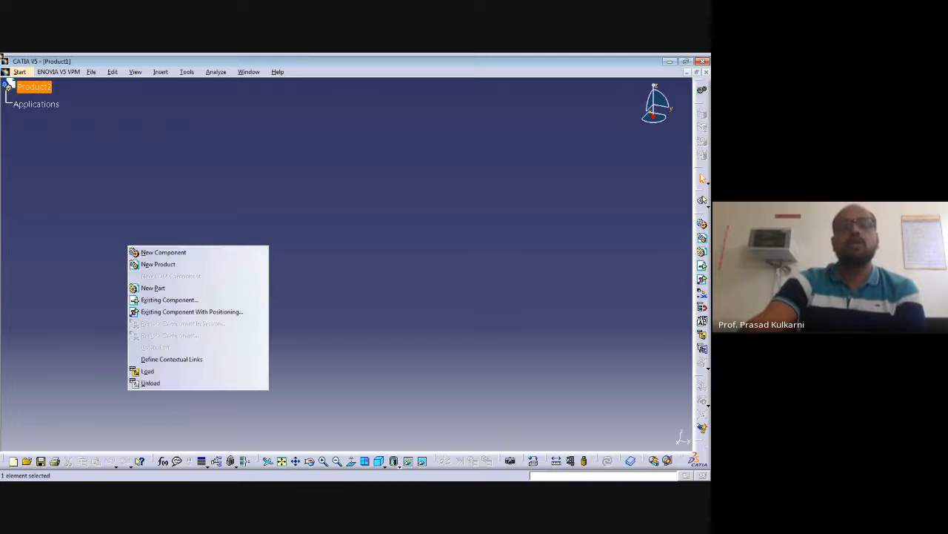
{"action": "left_click", "coordinate": [155, 301]}
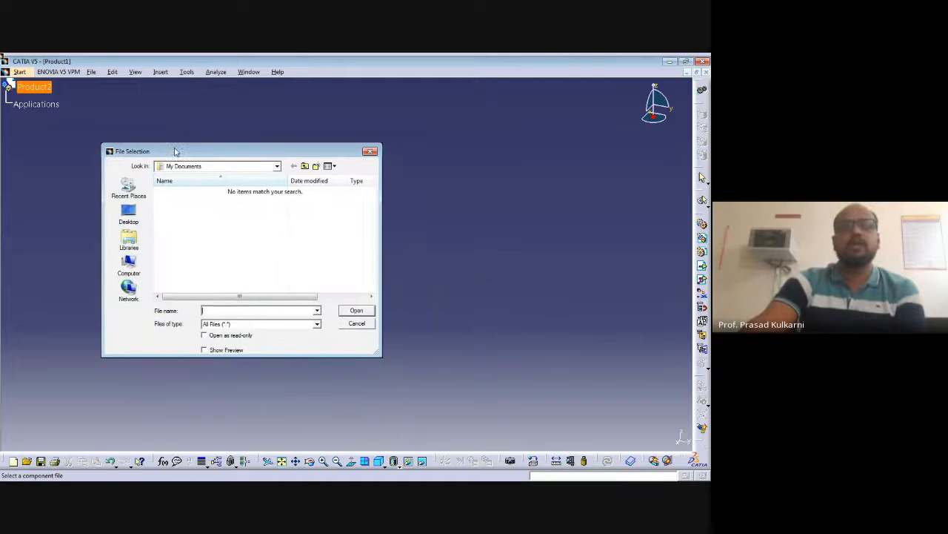
{"action": "left_click_drag", "start_coordinate": [175, 151], "coordinate": [147, 136]}
{"action": "left_click", "coordinate": [100, 200]}
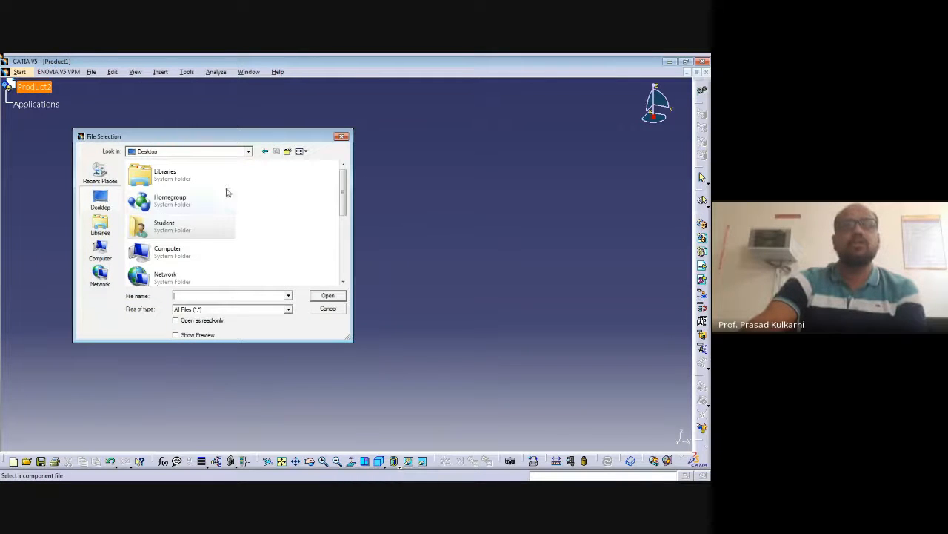
{"action": "left_click_drag", "start_coordinate": [341, 189], "coordinate": [341, 250]}
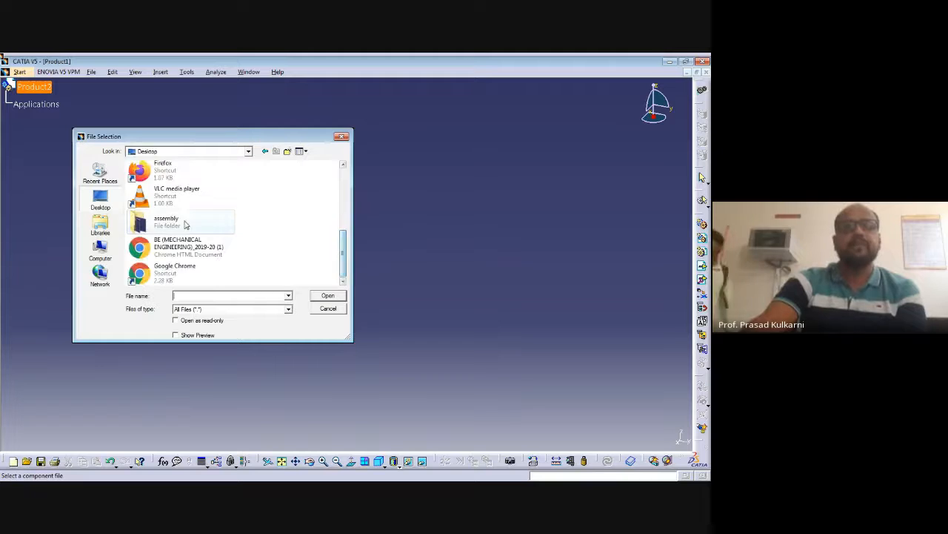
{"action": "double_click", "coordinate": [186, 225]}
{"action": "left_click", "coordinate": [143, 177]}
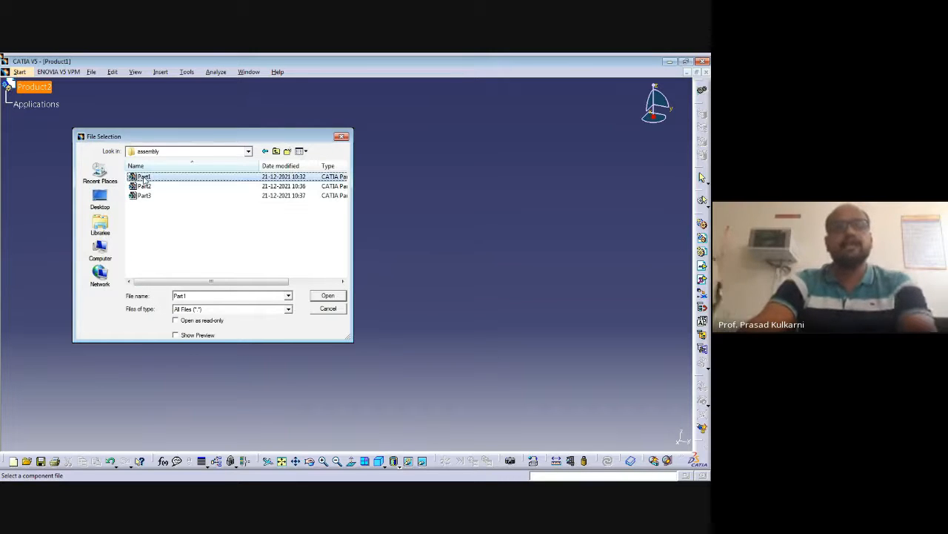
{"action": "left_click", "coordinate": [144, 186], "text": "ctrl"}
{"action": "left_click", "coordinate": [144, 195], "text": "ctrl"}
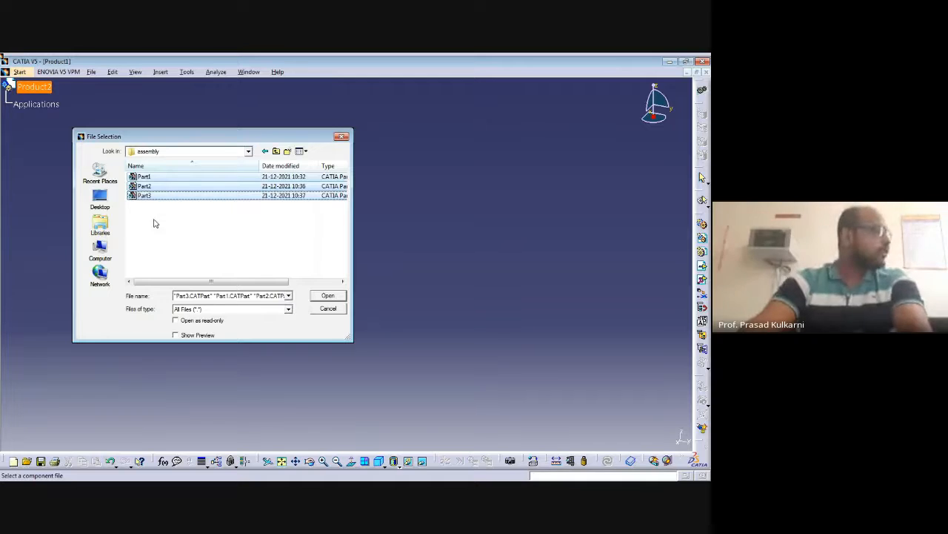
{"action": "left_click", "coordinate": [315, 296]}
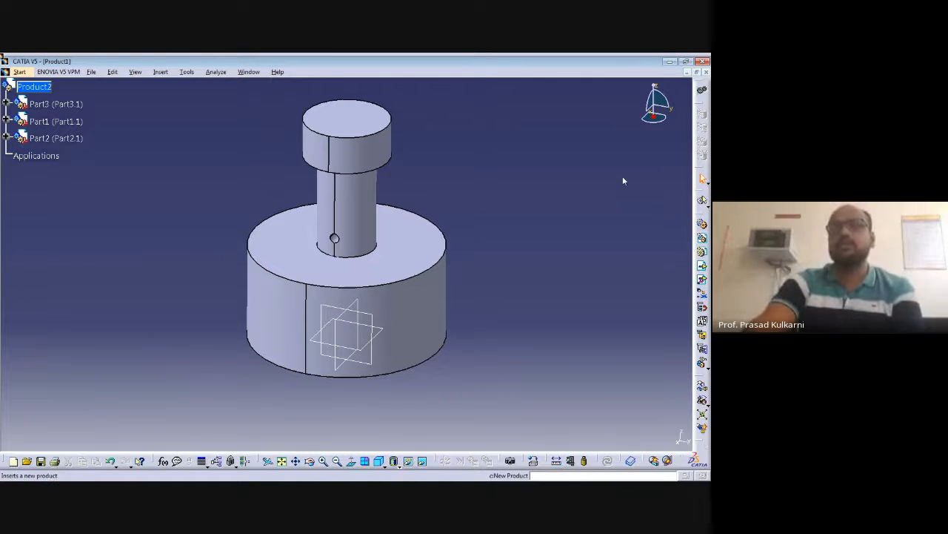
Detach the product structure, Constraints and Move toolbars and float them around the model.
{"action": "left_click_drag", "start_coordinate": [624, 180], "coordinate": [624, 176]}
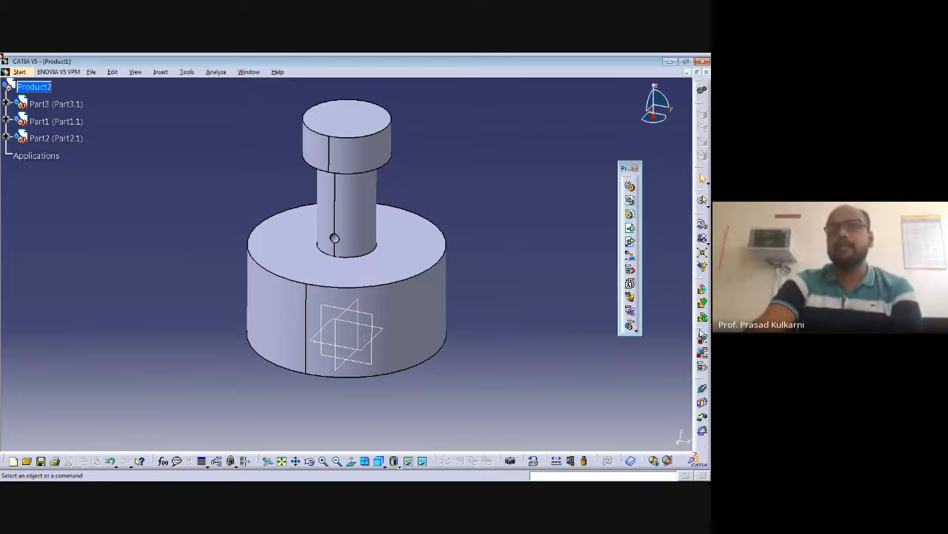
{"action": "left_click_drag", "start_coordinate": [702, 383], "coordinate": [519, 228]}
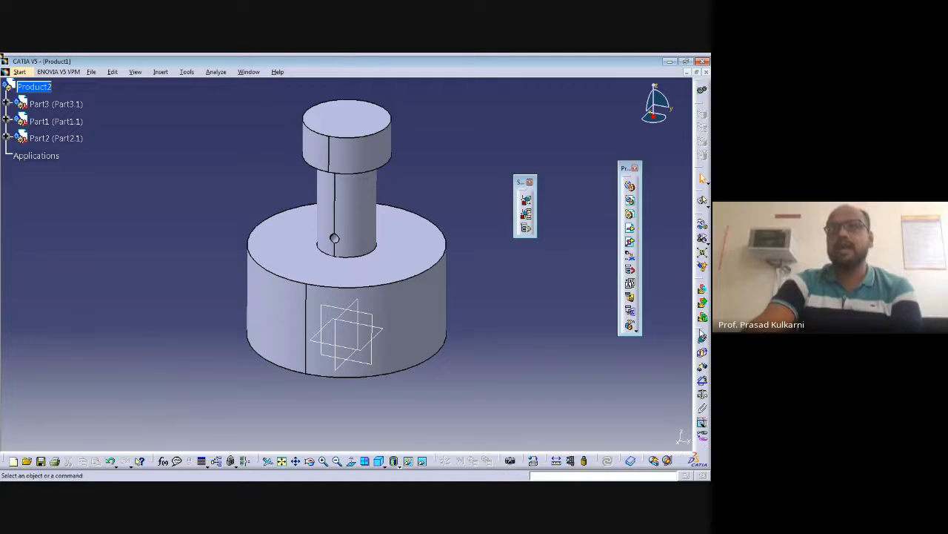
{"action": "left_click_drag", "start_coordinate": [582, 166], "coordinate": [583, 167]}
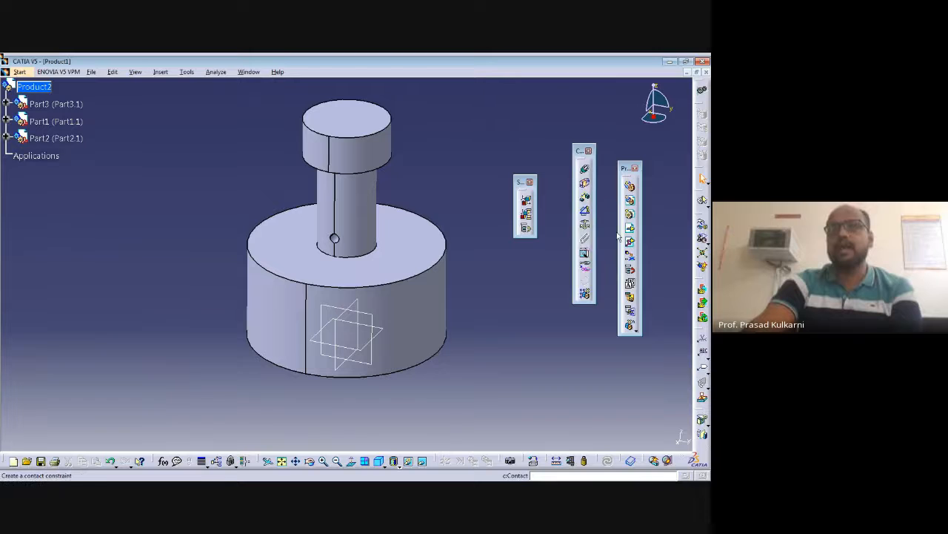
{"action": "left_click_drag", "start_coordinate": [701, 220], "coordinate": [122, 180]}
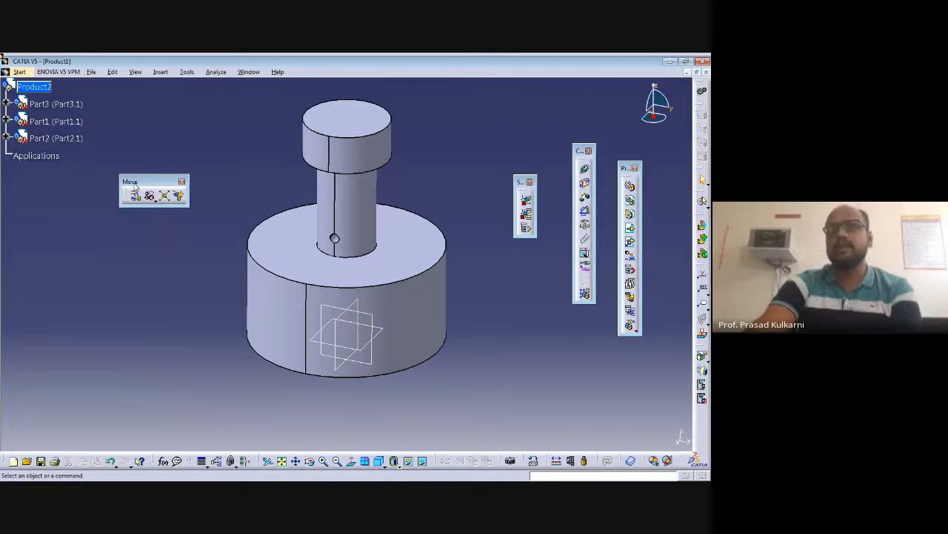
{"action": "left_click_drag", "start_coordinate": [135, 186], "coordinate": [39, 352]}
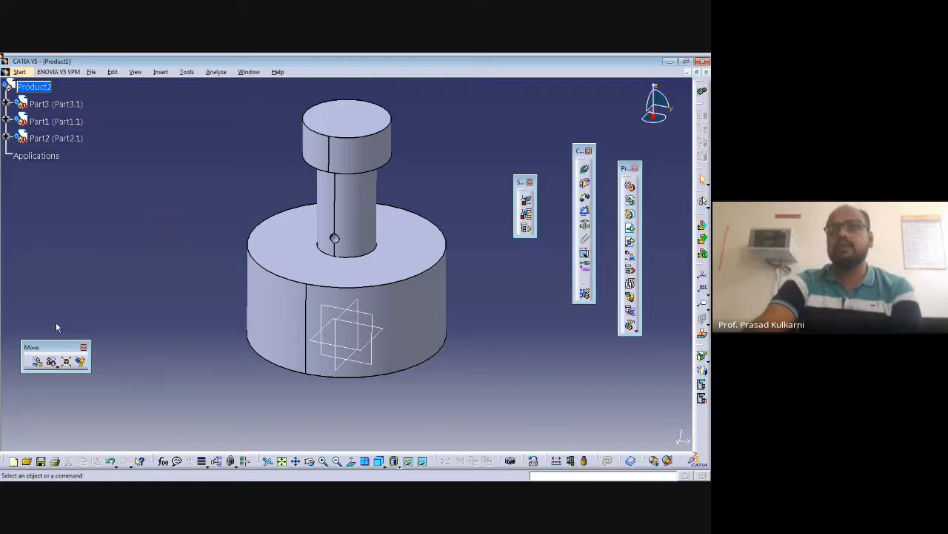
Manipulate the headed pin and the thin rod along the Y axis to opposite sides of the hollow cylinder.
{"action": "left_click", "coordinate": [37, 363]}
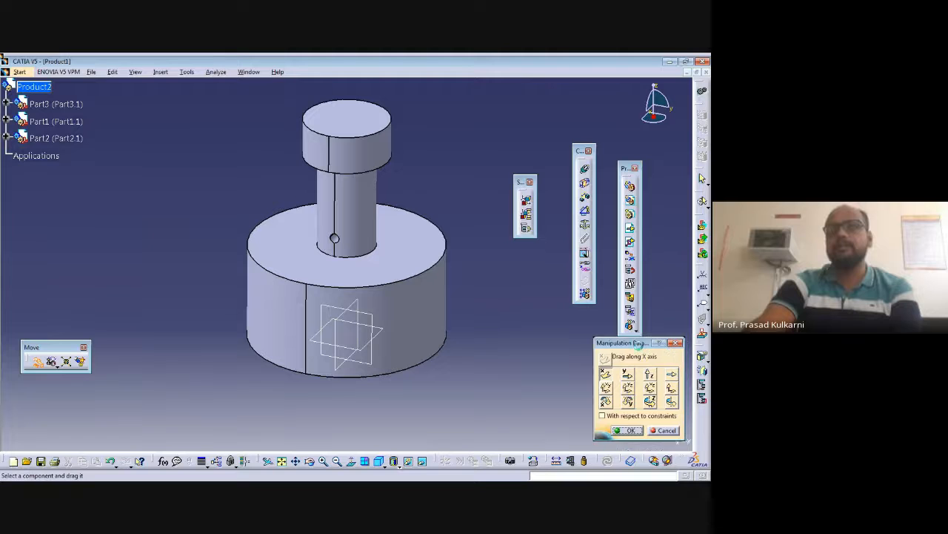
{"action": "left_click_drag", "start_coordinate": [639, 348], "coordinate": [636, 199]}
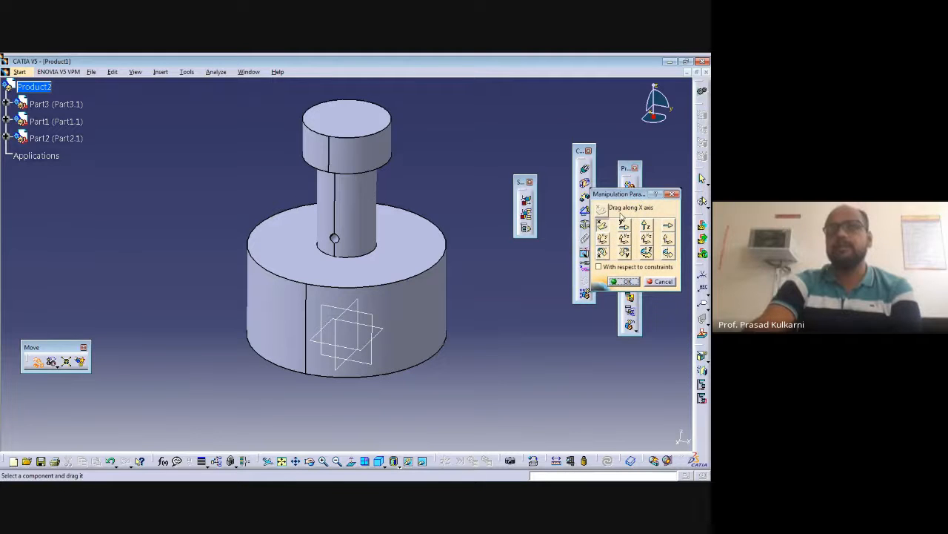
{"action": "left_click", "coordinate": [624, 227]}
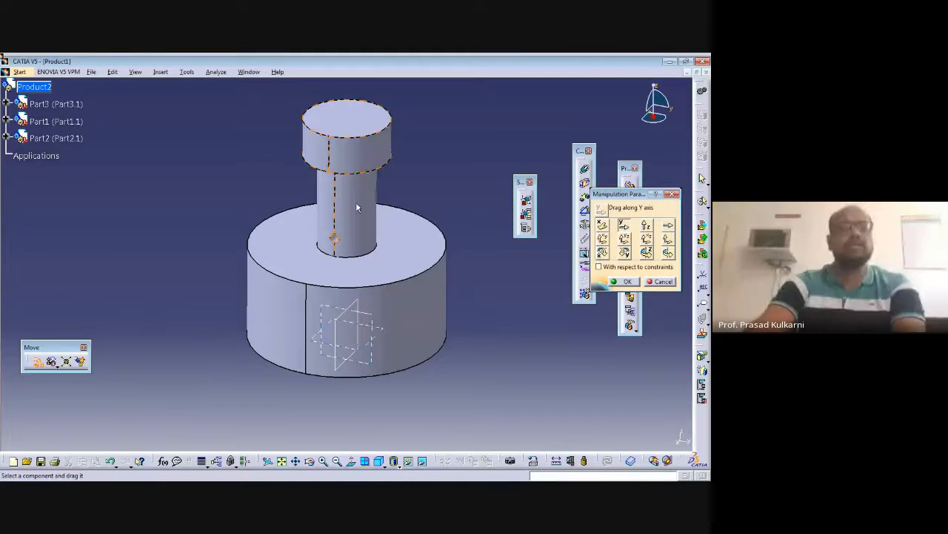
{"action": "left_click_drag", "start_coordinate": [363, 208], "coordinate": [513, 209]}
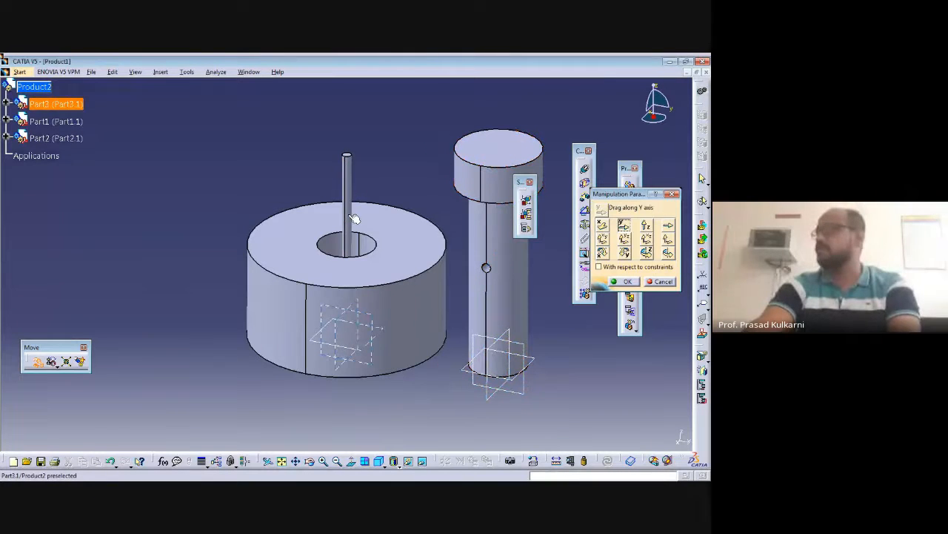
{"action": "left_click_drag", "start_coordinate": [353, 218], "coordinate": [187, 232]}
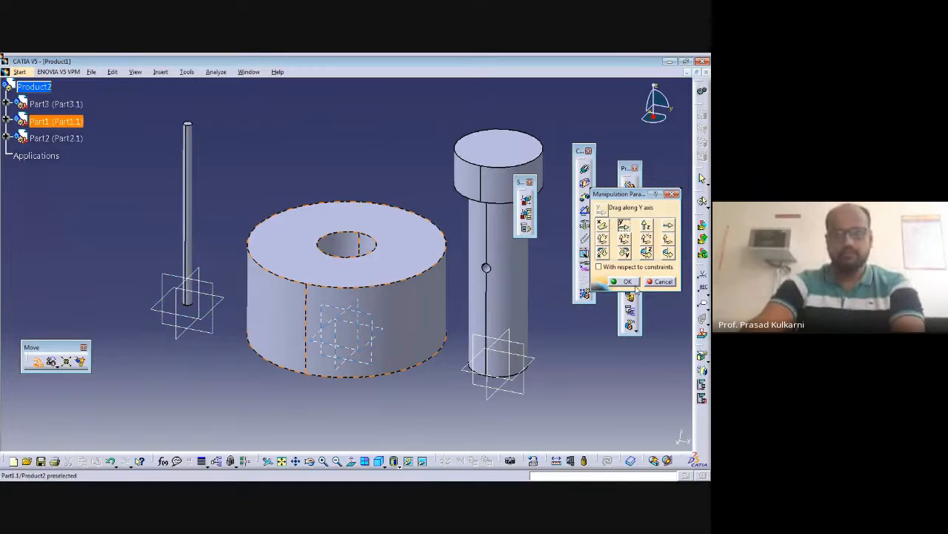
{"action": "left_click", "coordinate": [626, 282]}
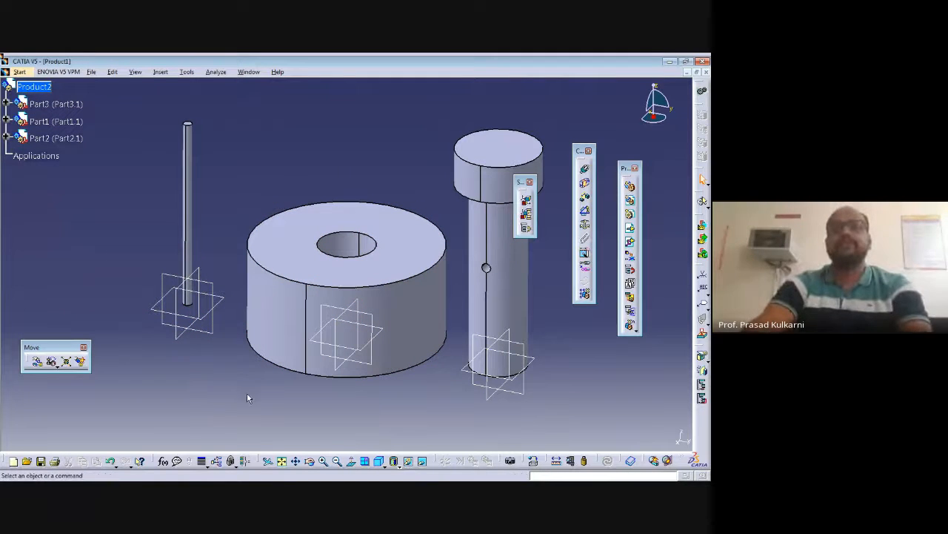
Add a coincidence constraint between the headed pin's axis and the hollow cylinder's bore axis, and update the assembly.
{"action": "scroll", "coordinate": [222, 362], "scroll_direction": "down", "scroll_amount": 2}
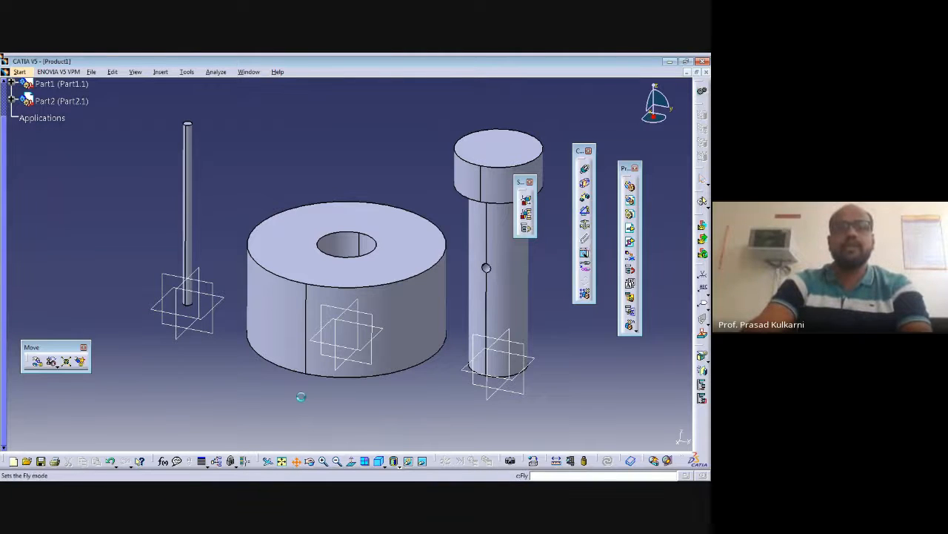
{"action": "middle_click_drag", "start_coordinate": [331, 348], "coordinate": [278, 335]}
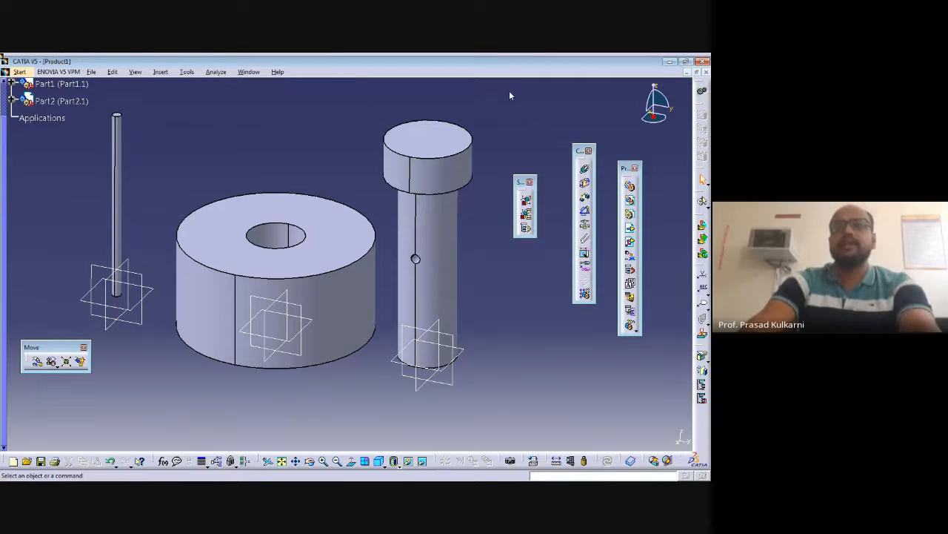
{"action": "left_click_drag", "start_coordinate": [510, 95], "coordinate": [509, 99]}
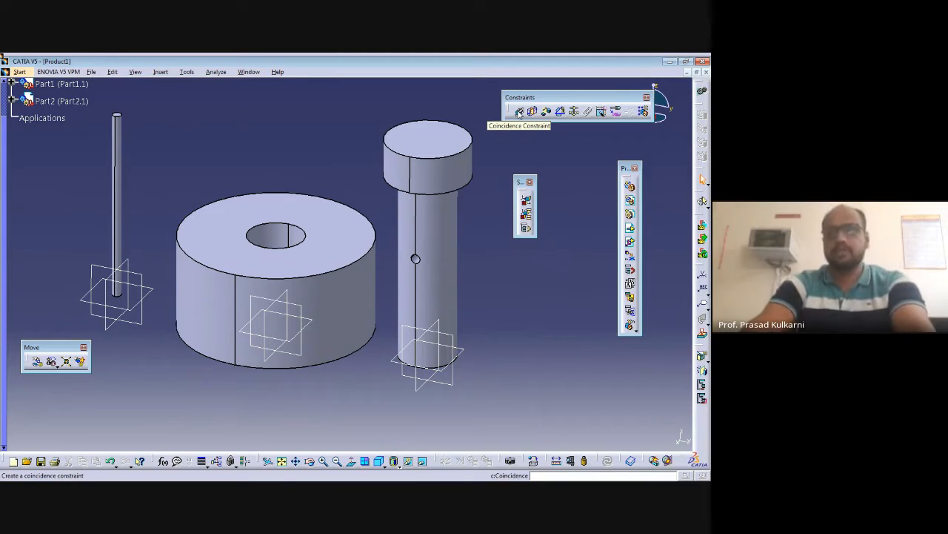
{"action": "left_click", "coordinate": [520, 112]}
{"action": "left_click_drag", "start_coordinate": [635, 364], "coordinate": [637, 249]}
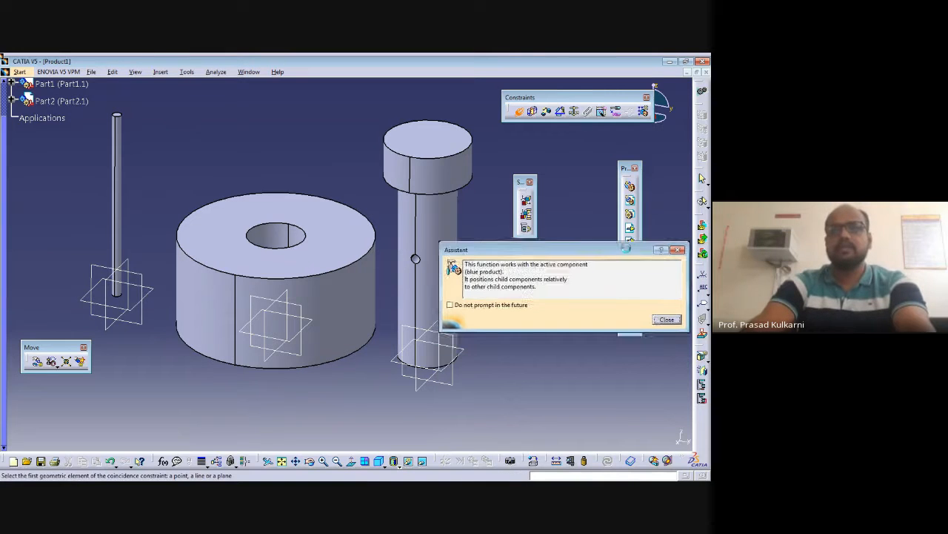
{"action": "left_click", "coordinate": [429, 238]}
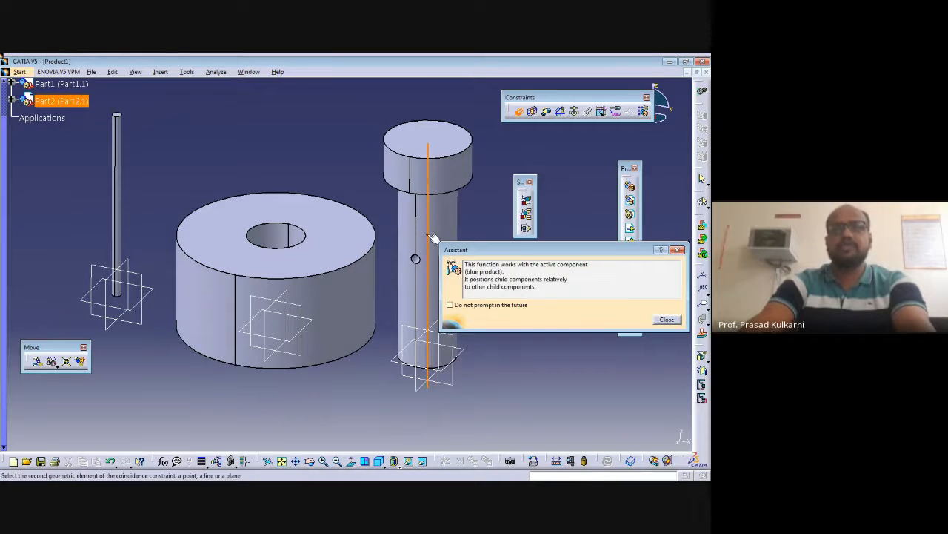
{"action": "left_click", "coordinate": [280, 237]}
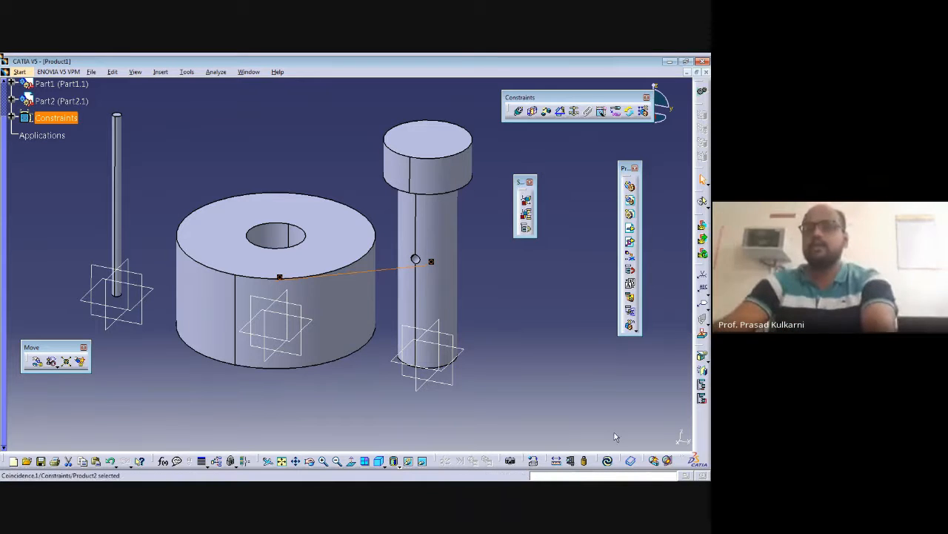
{"action": "left_click", "coordinate": [607, 460]}
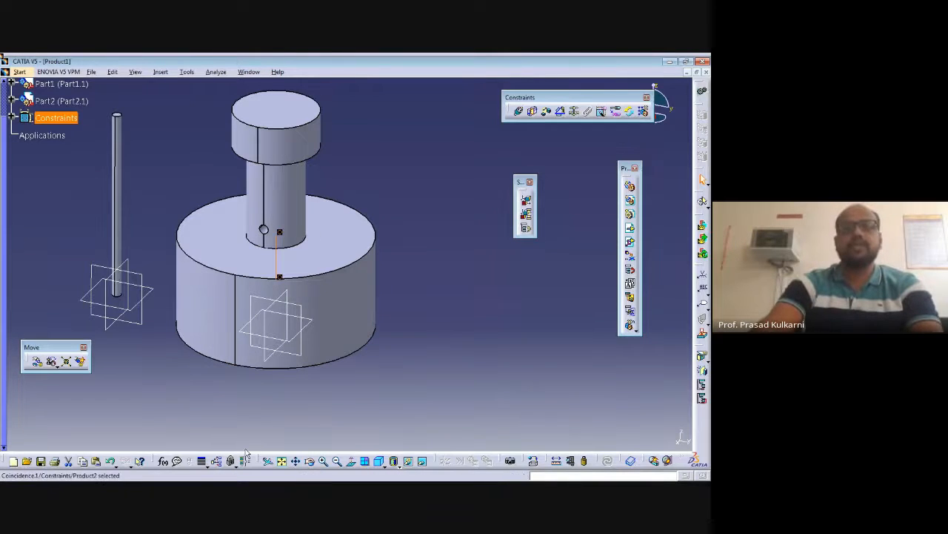
Create an offset constraint between the underside of the pin's head and the hollow cylinder's top face.
{"action": "left_click", "coordinate": [310, 460]}
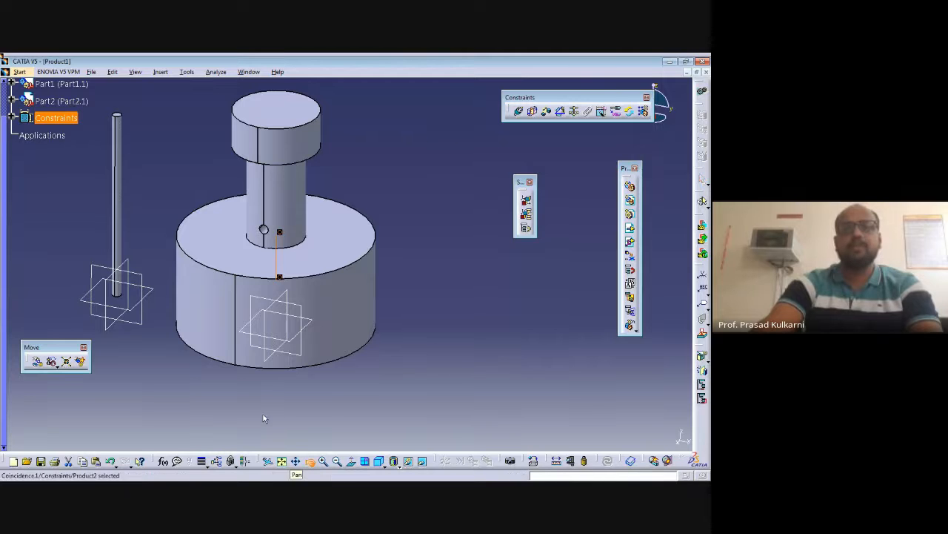
{"action": "left_click_drag", "start_coordinate": [264, 404], "coordinate": [288, 226]}
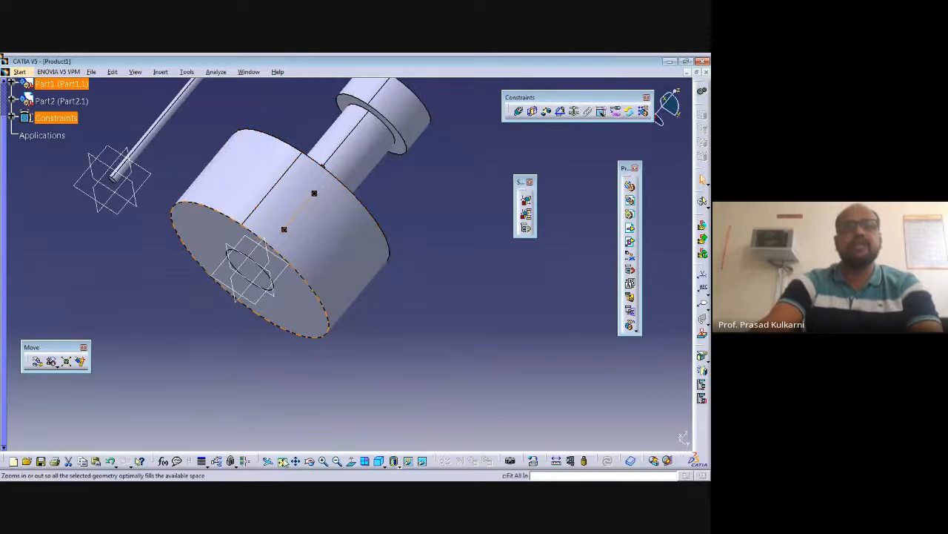
{"action": "left_click", "coordinate": [295, 461]}
{"action": "left_click_drag", "start_coordinate": [394, 220], "coordinate": [338, 256]}
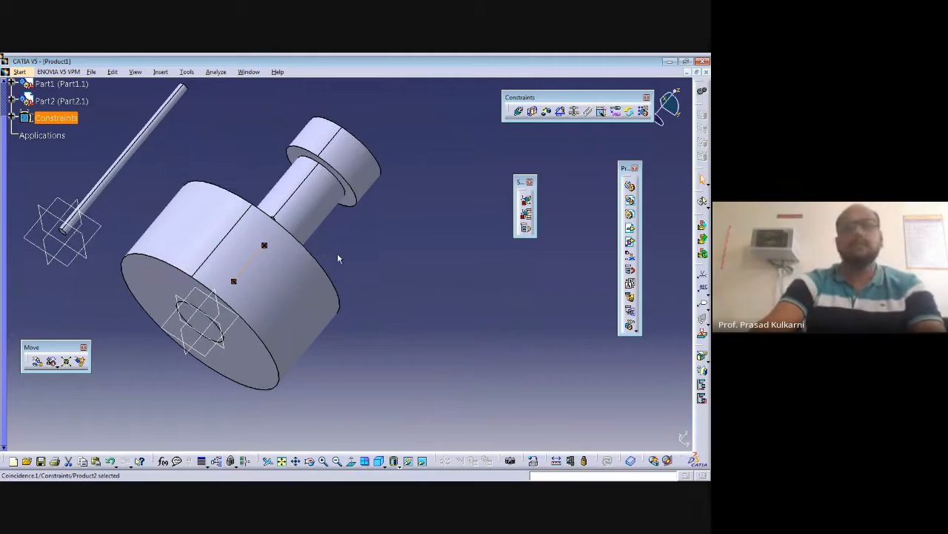
{"action": "left_click", "coordinate": [547, 112]}
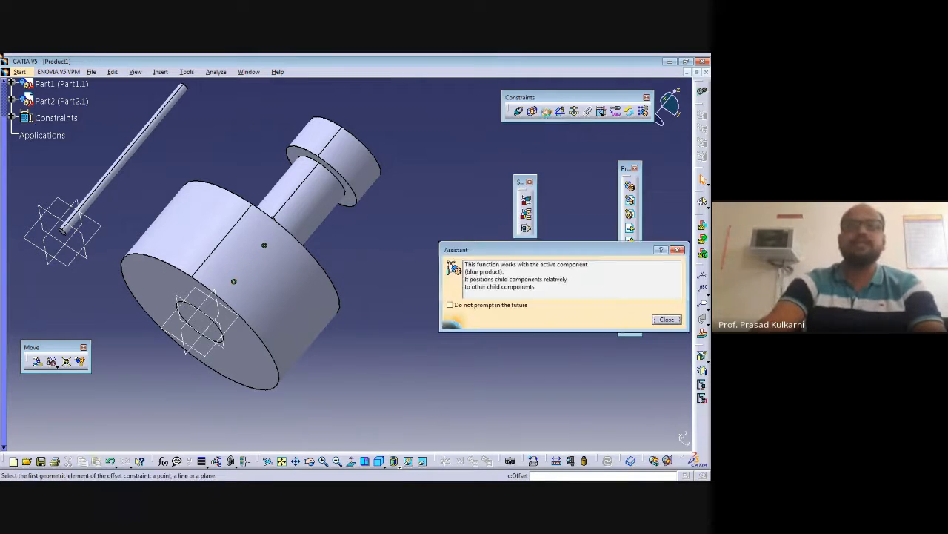
{"action": "left_click", "coordinate": [669, 319]}
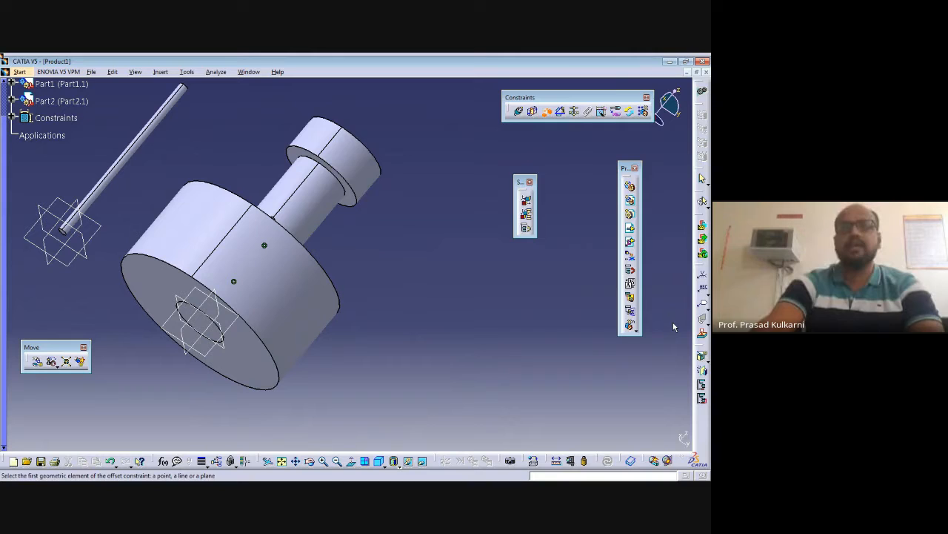
{"action": "left_click", "coordinate": [354, 195]}
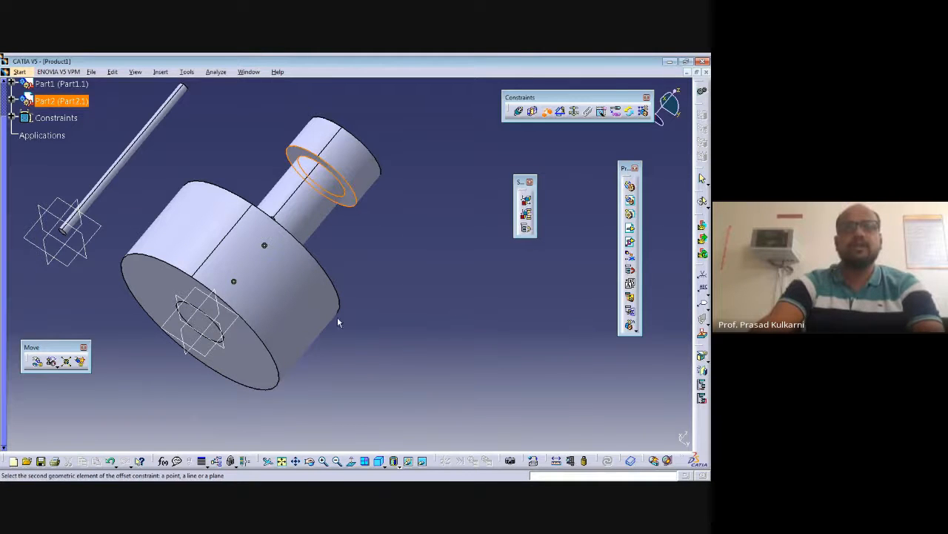
{"action": "left_click", "coordinate": [309, 460]}
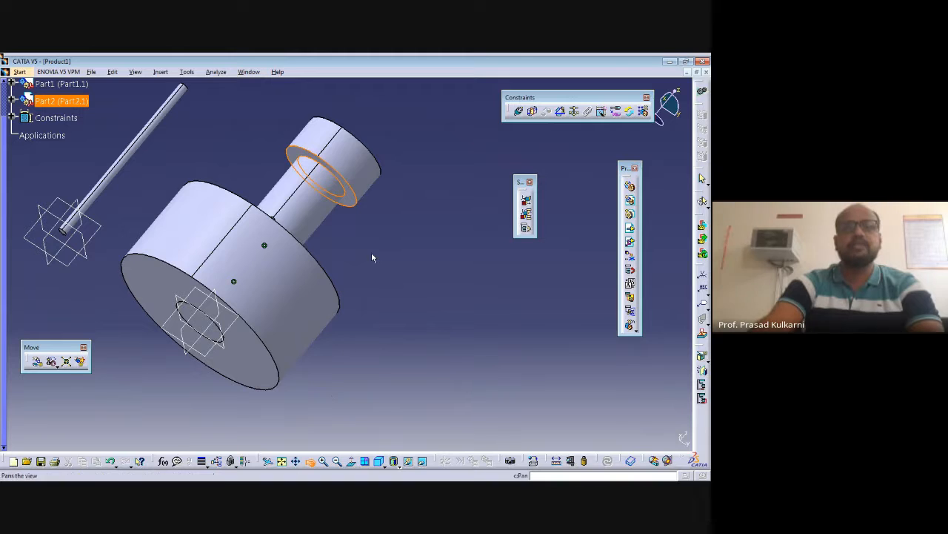
{"action": "mouse_move", "coordinate": [307, 261]}
{"action": "middle_mouse_down"}
{"action": "mouse_move", "coordinate": [238, 289]}
{"action": "mouse_move", "coordinate": [314, 267]}
{"action": "middle_mouse_up"}
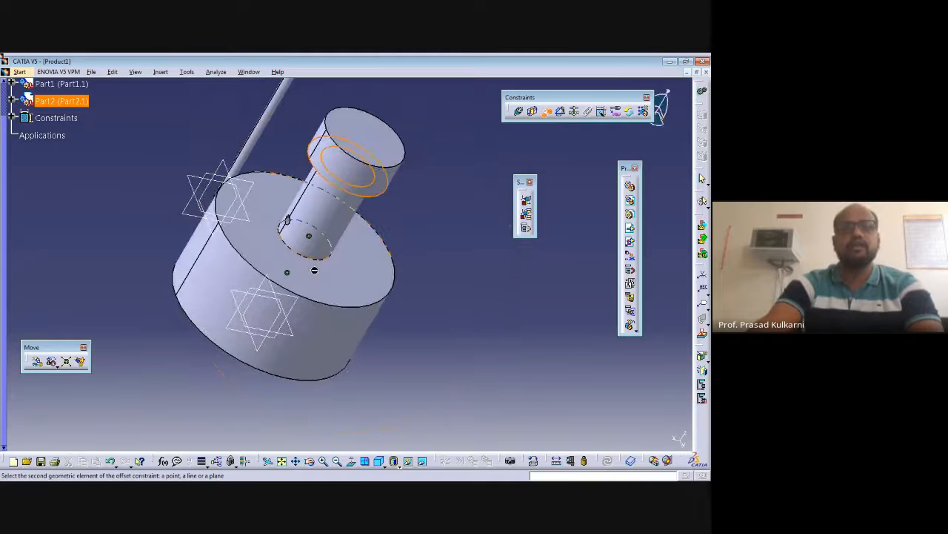
{"action": "left_click", "coordinate": [314, 277]}
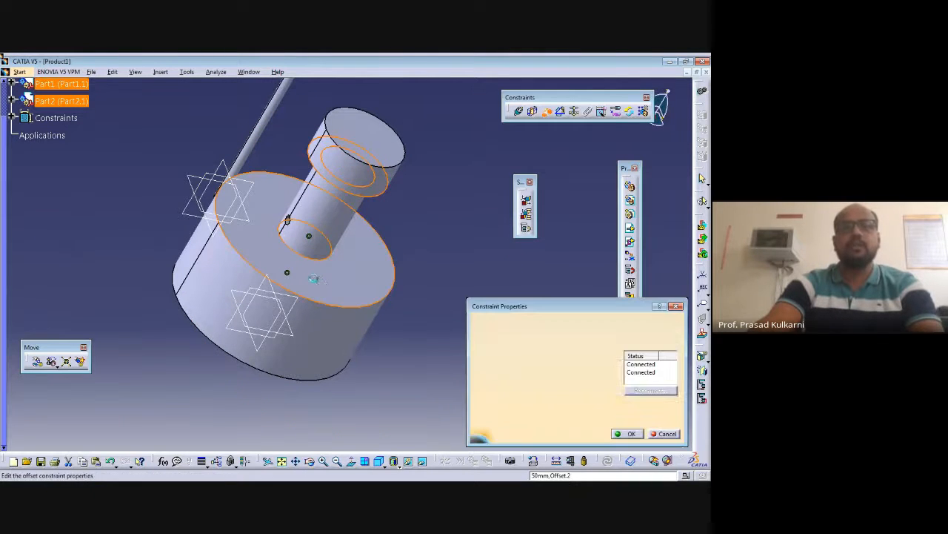
Set the offset between the pin's head and the cylinder's top face to 0 and update the assembly.
{"action": "left_click_drag", "start_coordinate": [593, 303], "coordinate": [569, 212]}
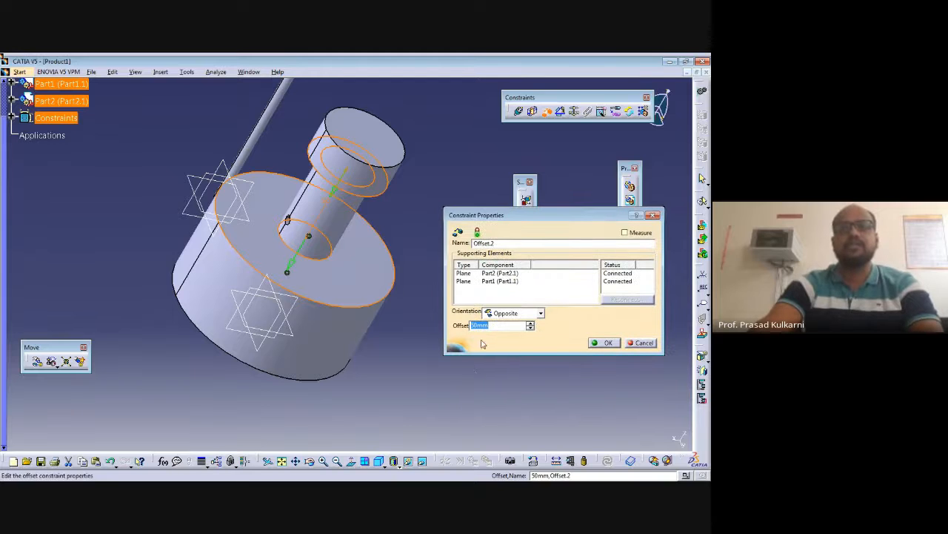
{"action": "type", "text": "0"}
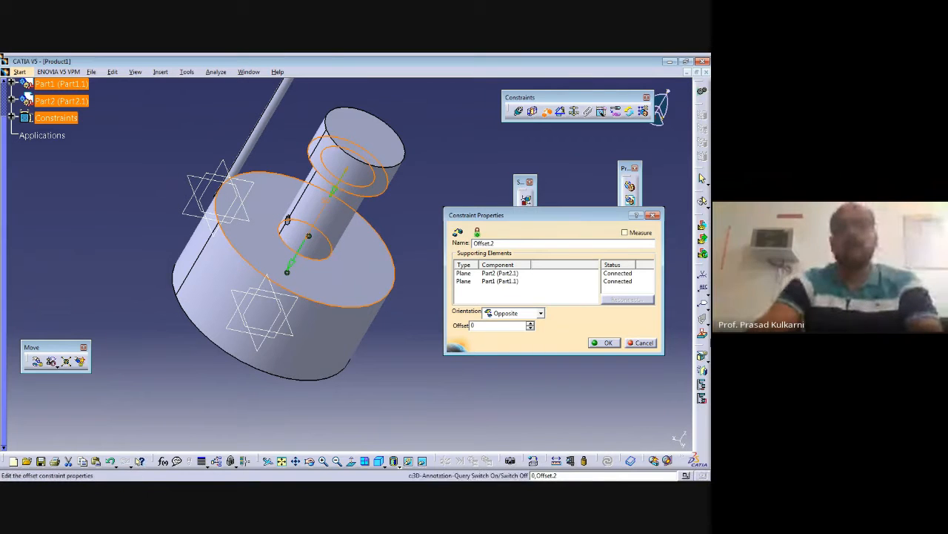
{"action": "left_click", "coordinate": [607, 342]}
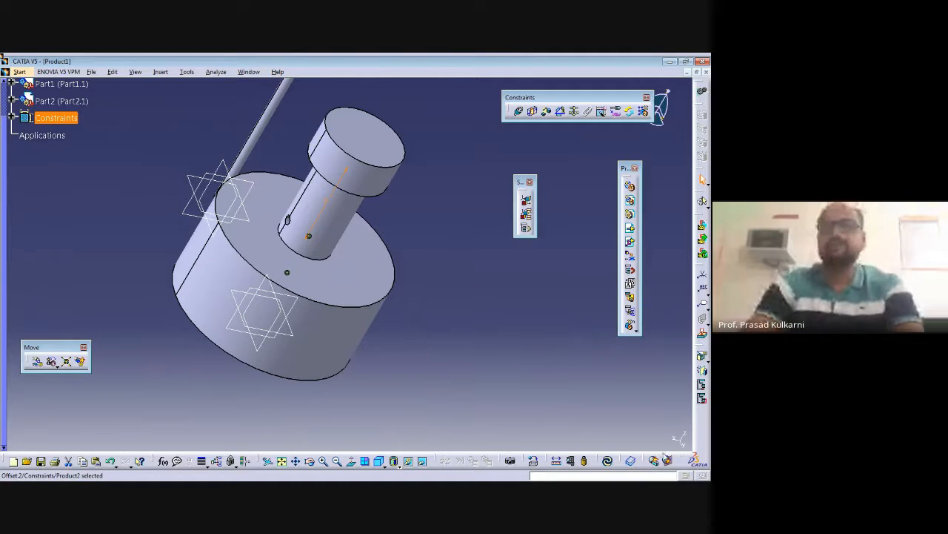
{"action": "left_click", "coordinate": [608, 461]}
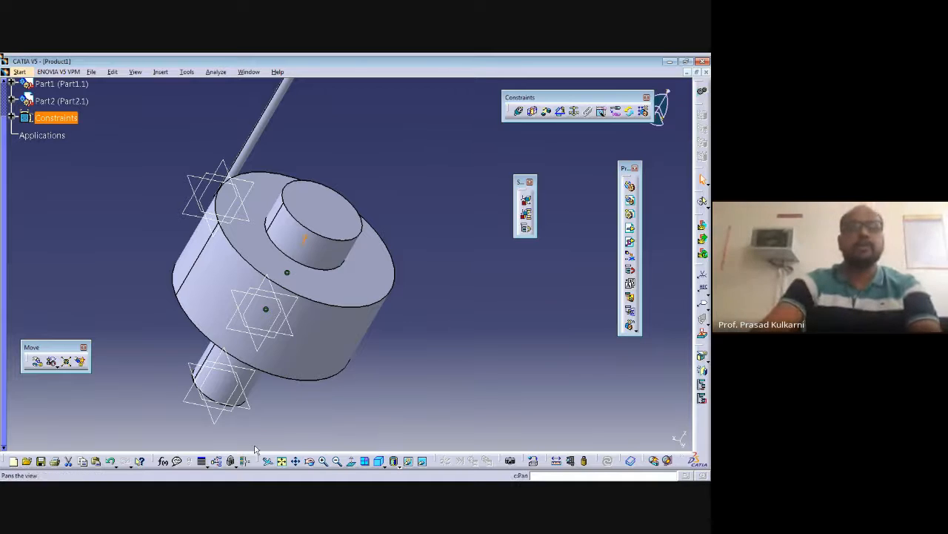
Activate the hollow cylinder part within the assembly and change its pad length to 20 mm.
{"action": "left_click", "coordinate": [310, 460]}
{"action": "left_click_drag", "start_coordinate": [295, 385], "coordinate": [353, 308]}
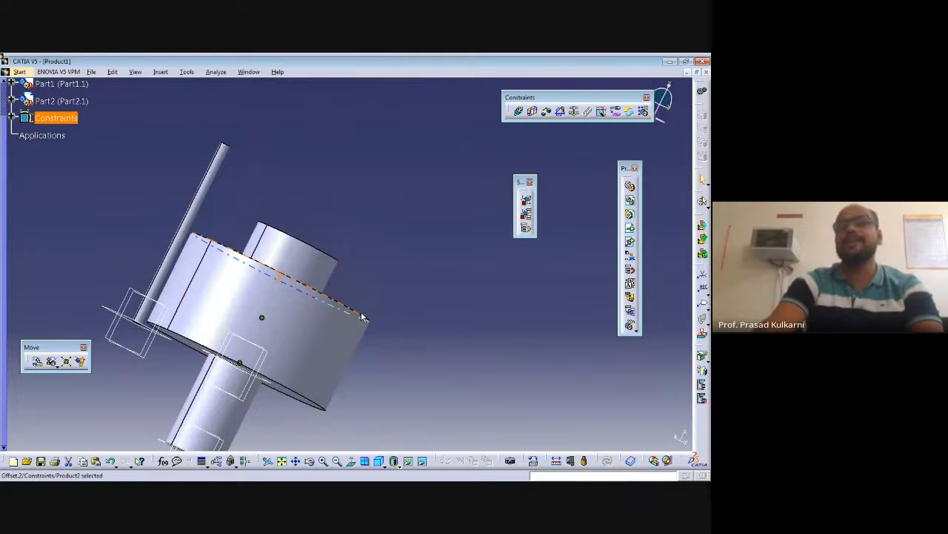
{"action": "left_click", "coordinate": [362, 317]}
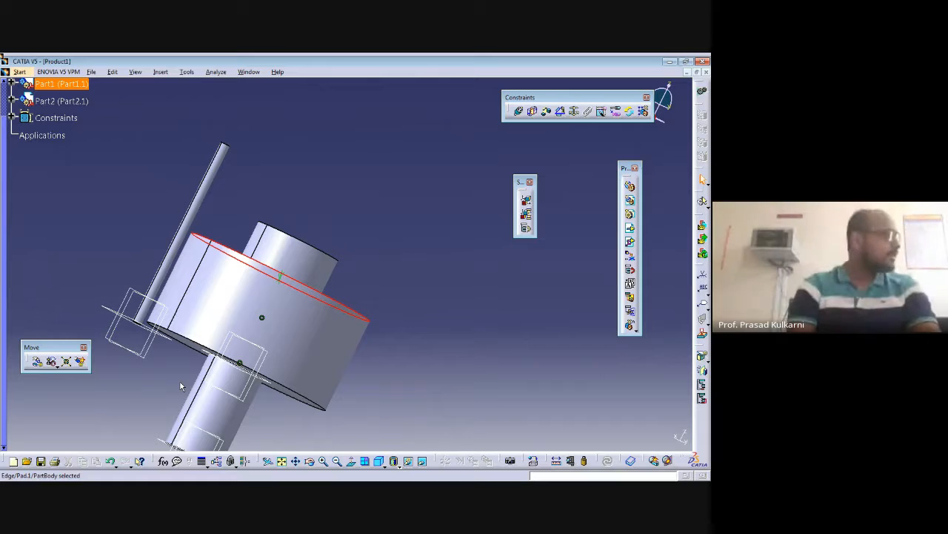
{"action": "double_click", "coordinate": [223, 303]}
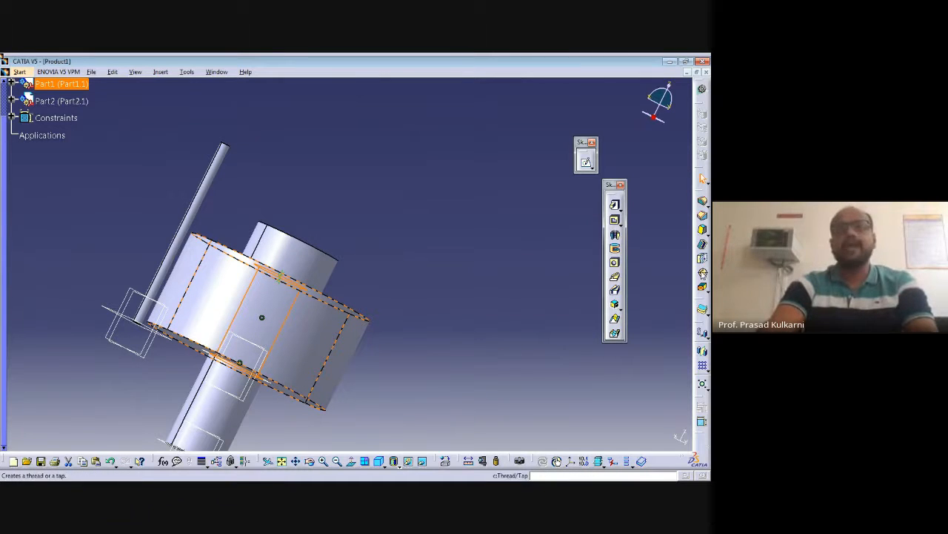
{"action": "double_click", "coordinate": [259, 307]}
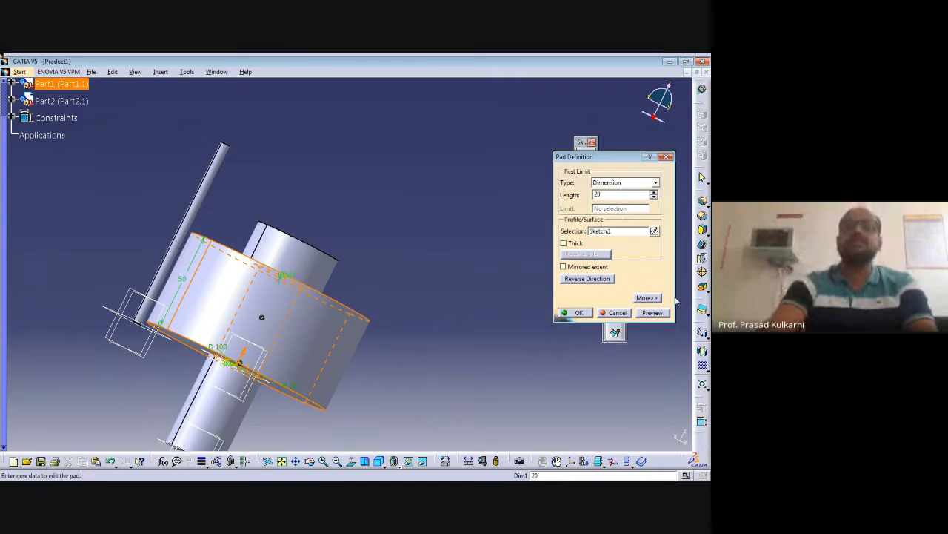
{"action": "left_click", "coordinate": [650, 313]}
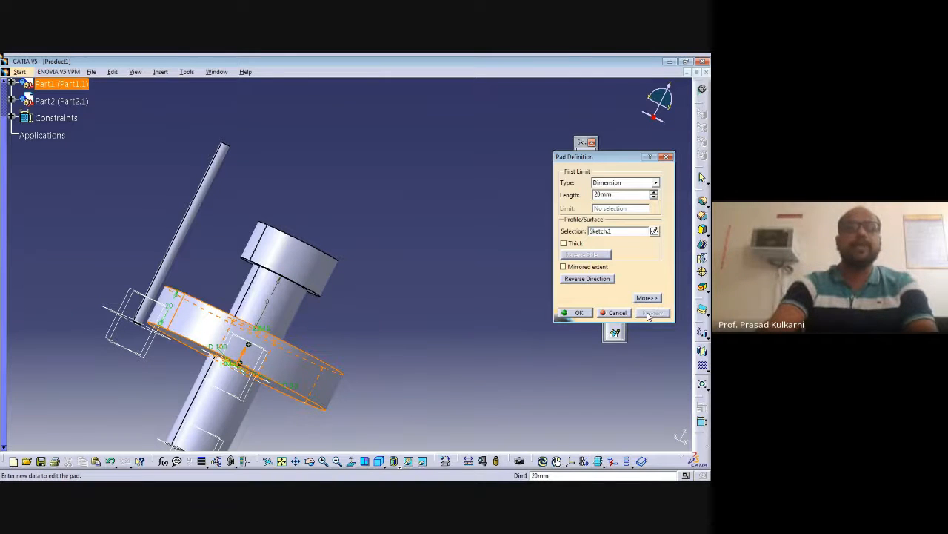
{"action": "left_click", "coordinate": [572, 312]}
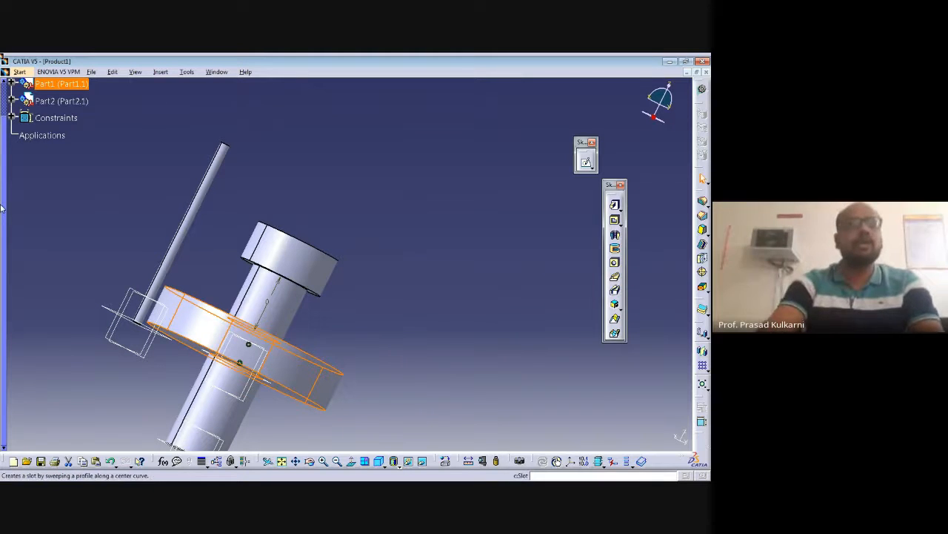
Reactivate the top-level product Product2 and update the assembly so the pin follows the shortened cylinder.
{"action": "scroll", "coordinate": [105, 137], "scroll_direction": "up", "scroll_amount": 3}
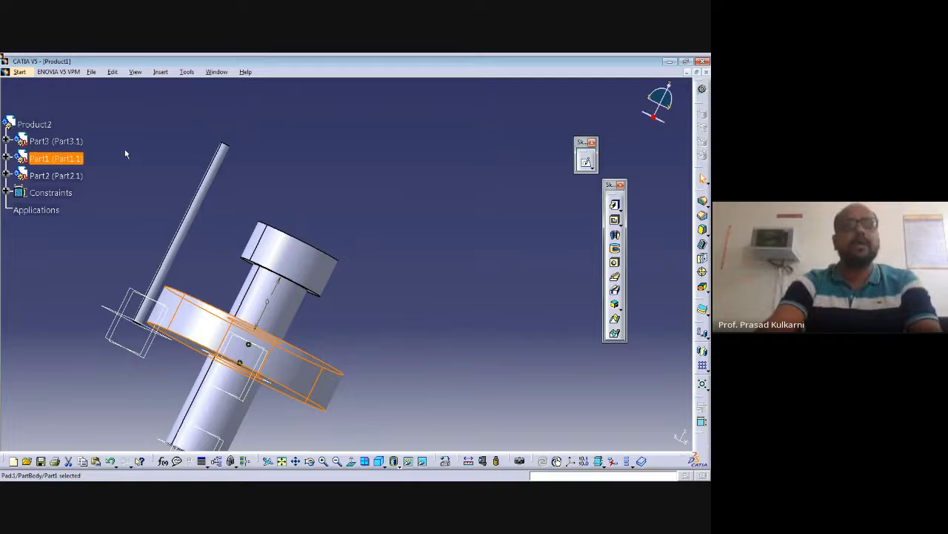
{"action": "double_click", "coordinate": [49, 129]}
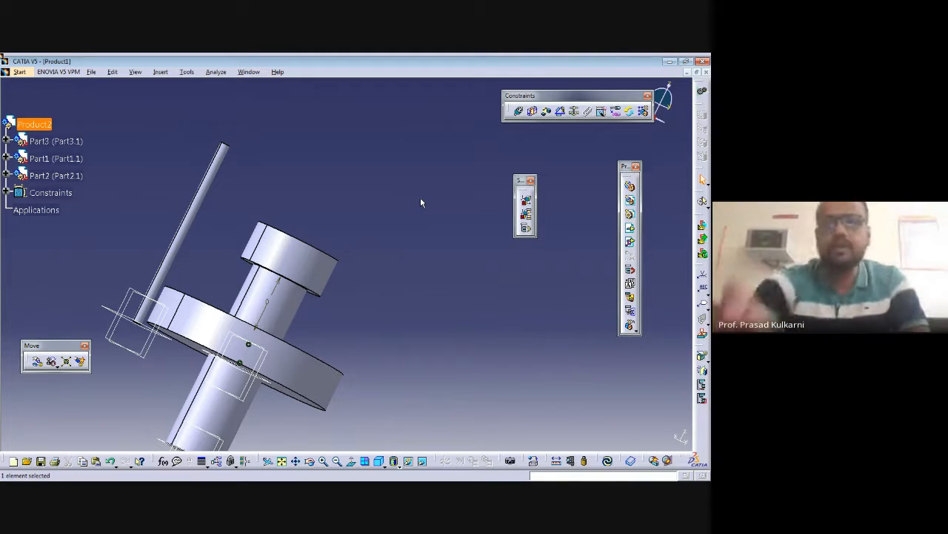
{"action": "left_click", "coordinate": [607, 461]}
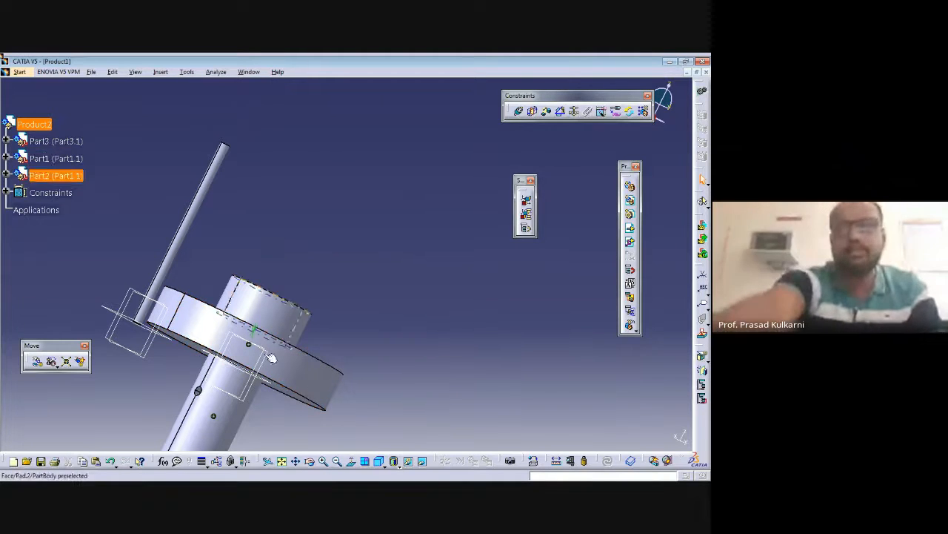
Add a coincidence constraint between the thin rod's axis and the axis of the pin's cross hole, and update the assembly.
{"action": "left_click", "coordinate": [310, 461]}
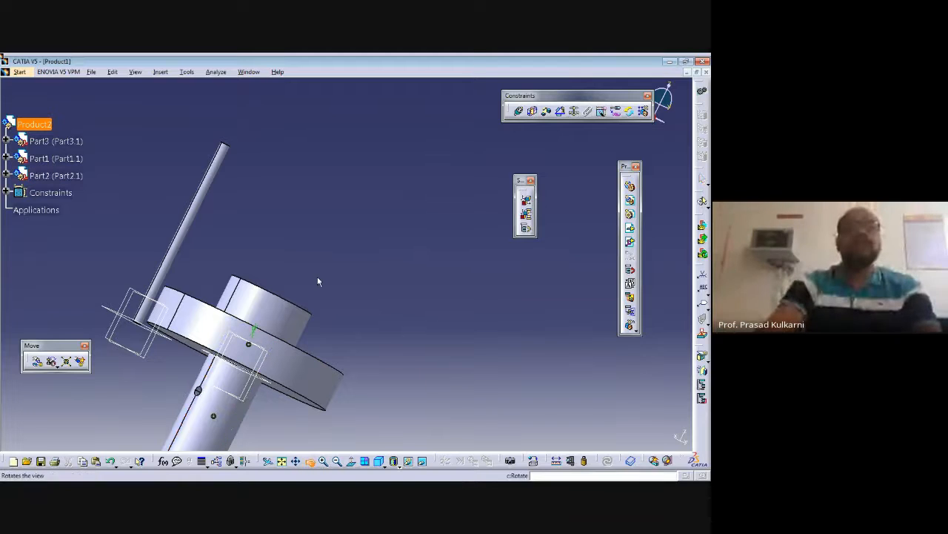
{"action": "left_click", "coordinate": [281, 461]}
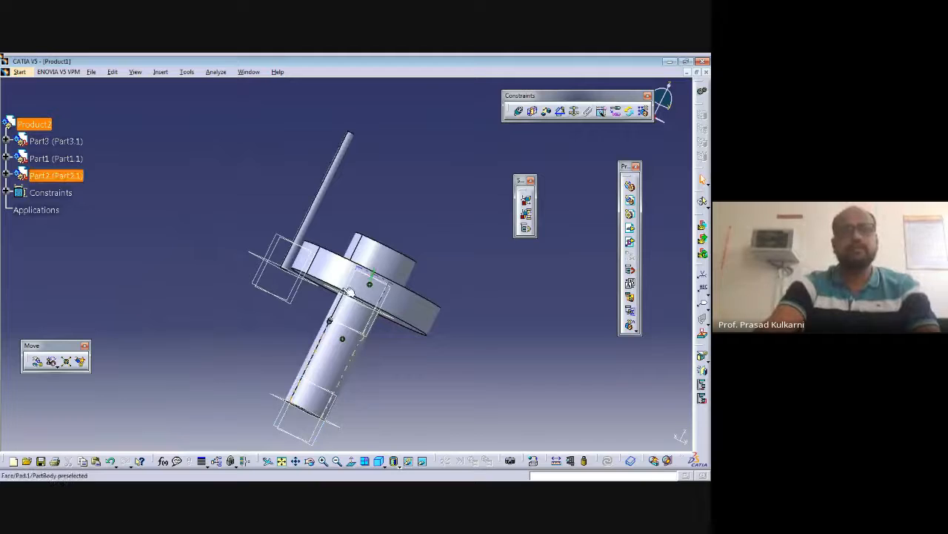
{"action": "left_click", "coordinate": [519, 112]}
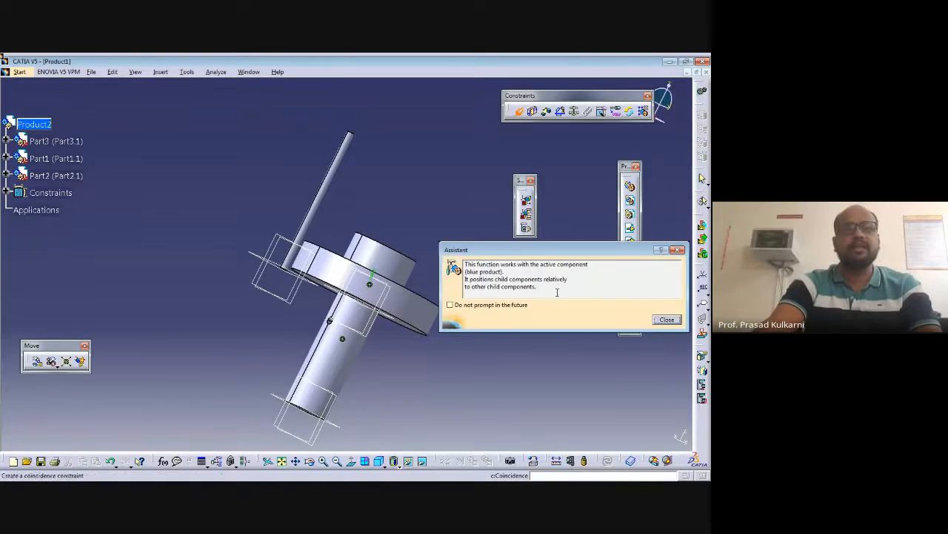
{"action": "left_click", "coordinate": [666, 320]}
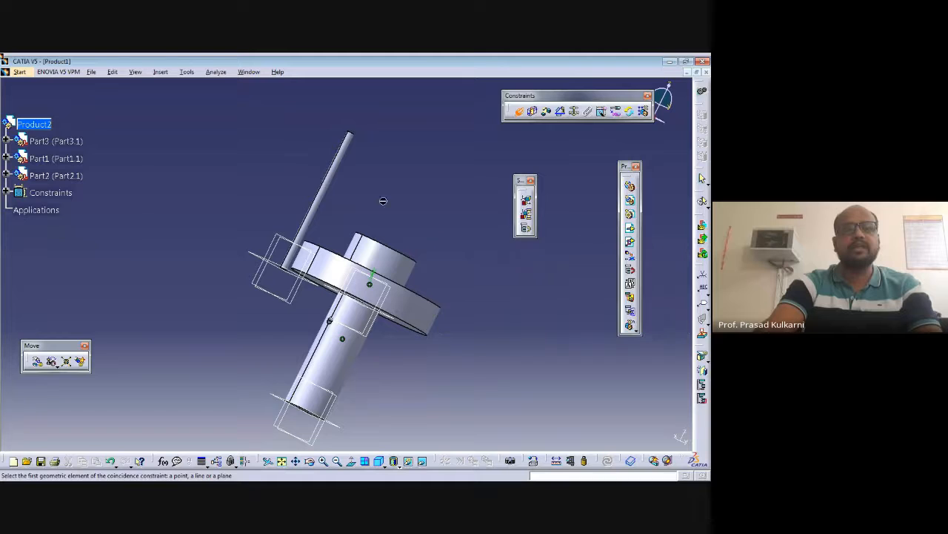
{"action": "left_click", "coordinate": [330, 191]}
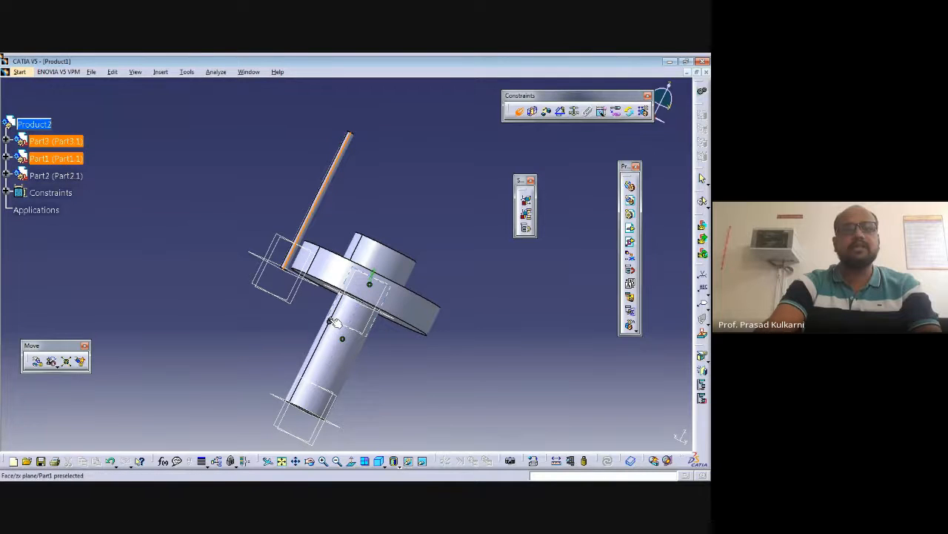
{"action": "left_click", "coordinate": [323, 461]}
{"action": "left_click", "coordinate": [323, 462]}
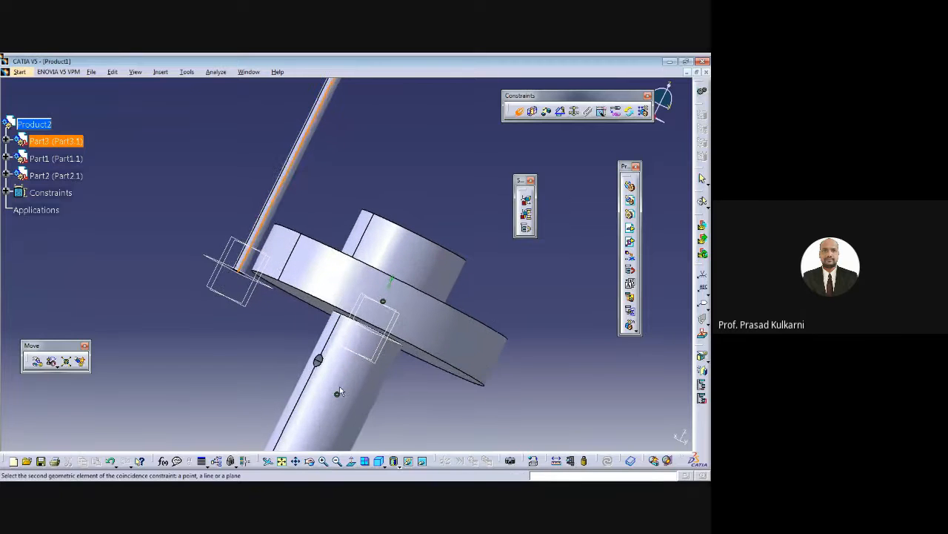
{"action": "left_click", "coordinate": [314, 378]}
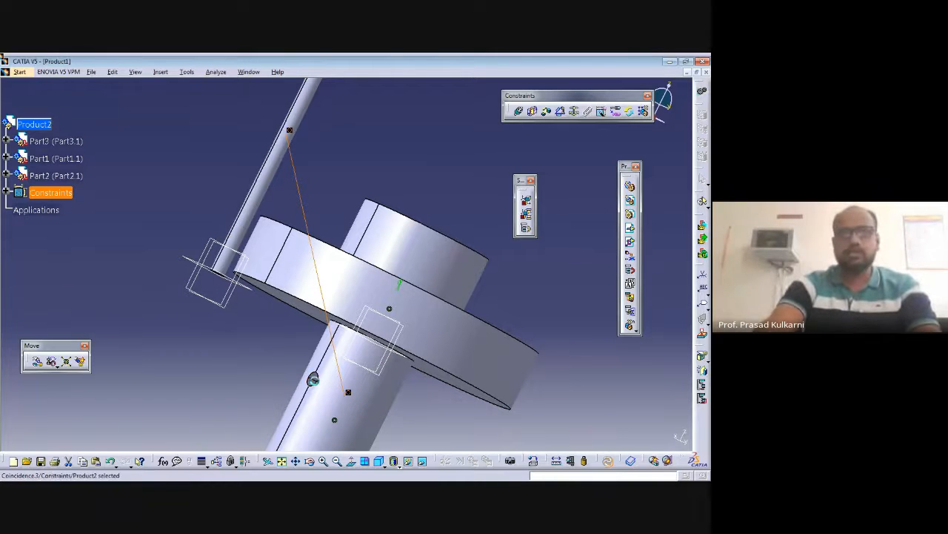
{"action": "key", "text": "ctrl+u"}
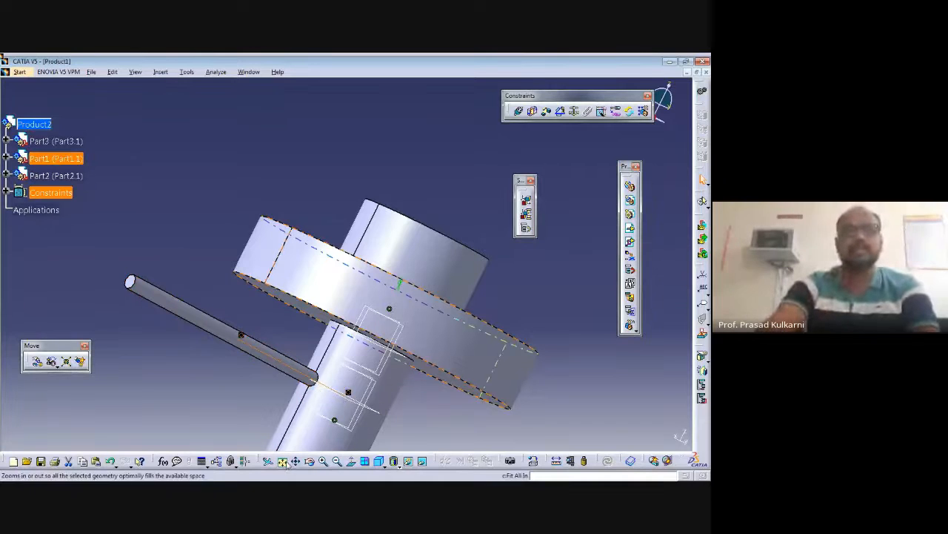
Manipulate the thin rod along the Y, Z and X axes so its end extends beyond the pin, and update the assembly.
{"action": "left_click_drag", "start_coordinate": [392, 369], "coordinate": [403, 280]}
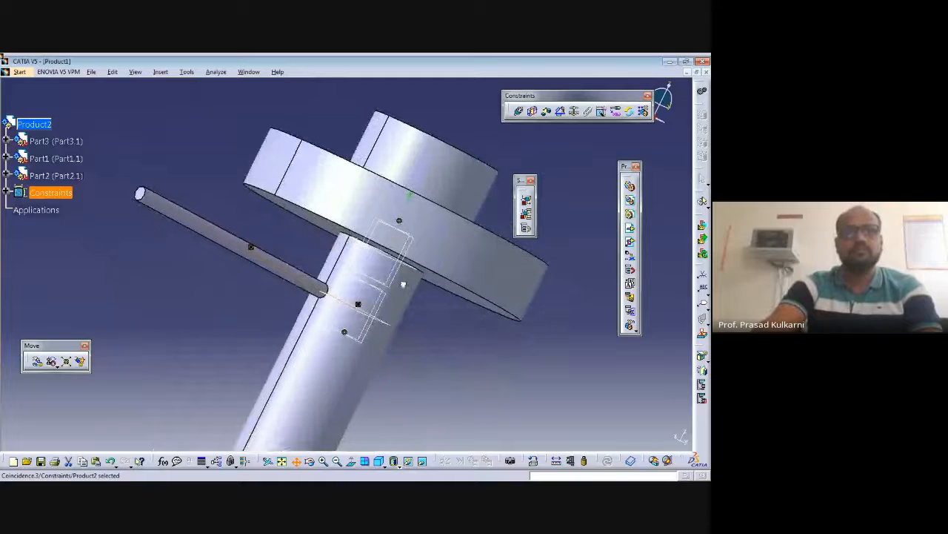
{"action": "left_click_drag", "start_coordinate": [455, 352], "coordinate": [312, 297]}
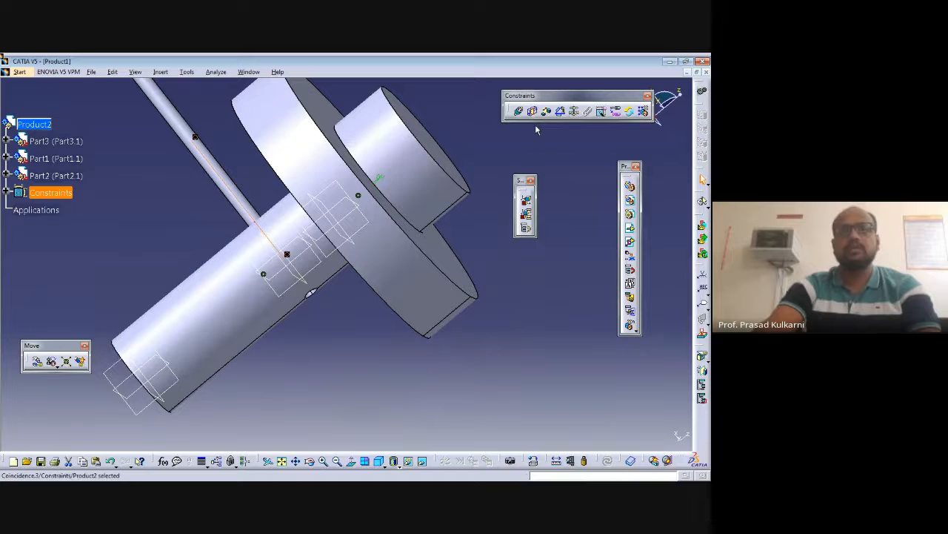
{"action": "left_click", "coordinate": [35, 363]}
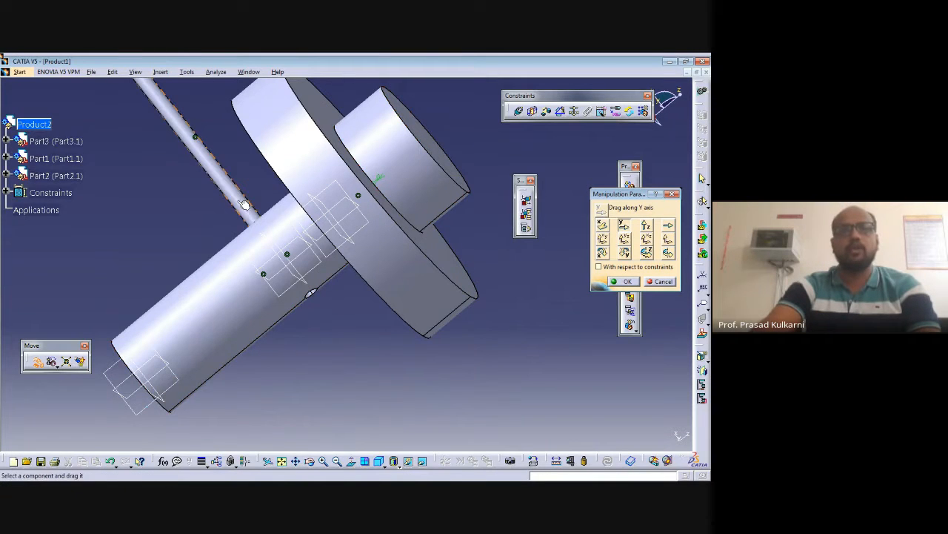
{"action": "left_click_drag", "start_coordinate": [261, 243], "coordinate": [283, 299]}
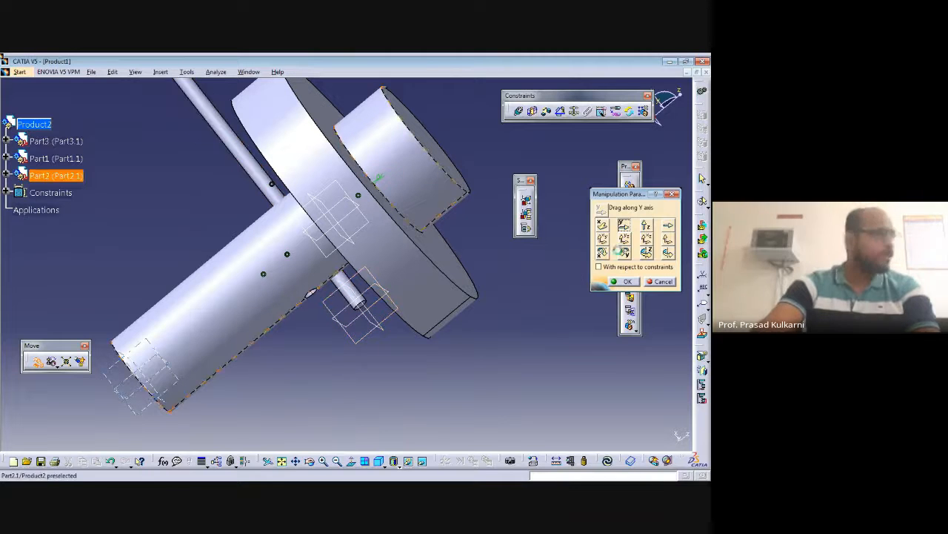
{"action": "left_click", "coordinate": [646, 224]}
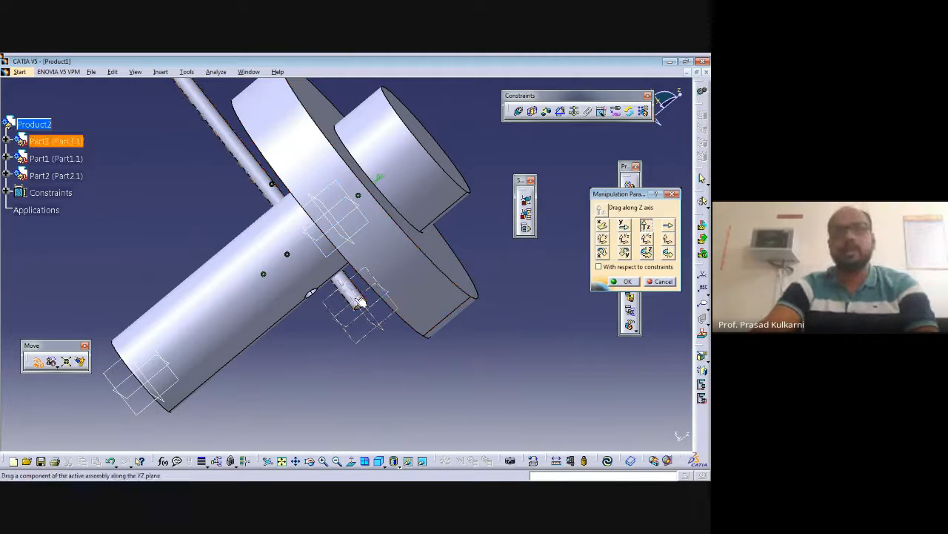
{"action": "left_click_drag", "start_coordinate": [360, 302], "coordinate": [547, 353]}
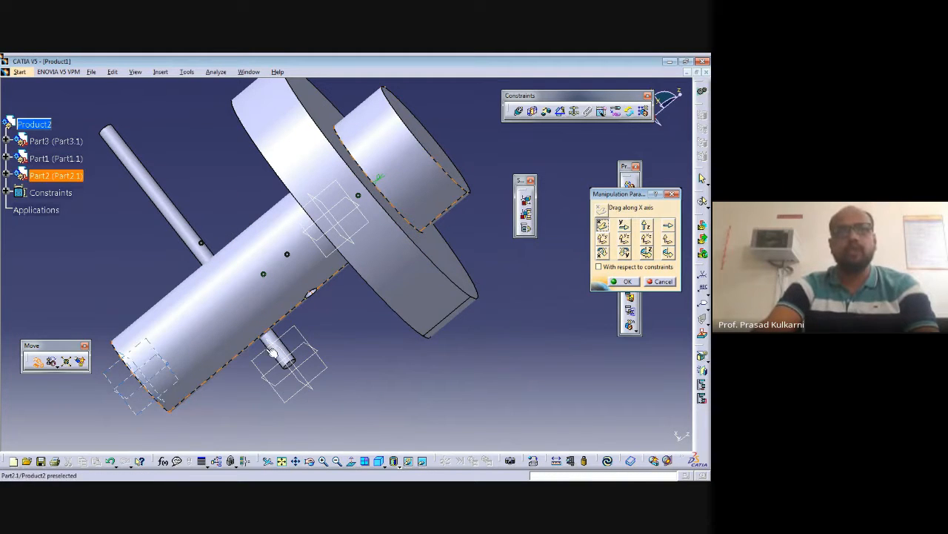
{"action": "left_click_drag", "start_coordinate": [334, 427], "coordinate": [316, 390]}
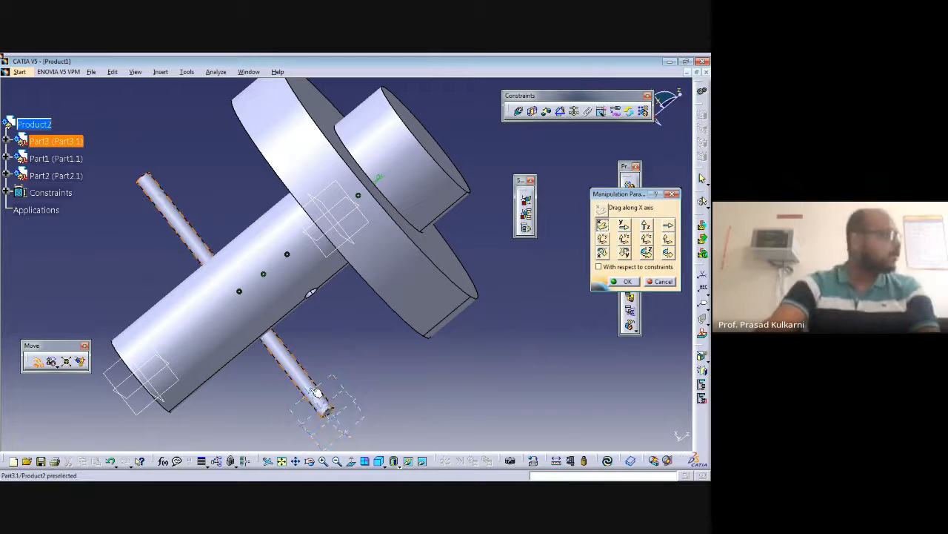
{"action": "key", "text": "ctrl+u"}
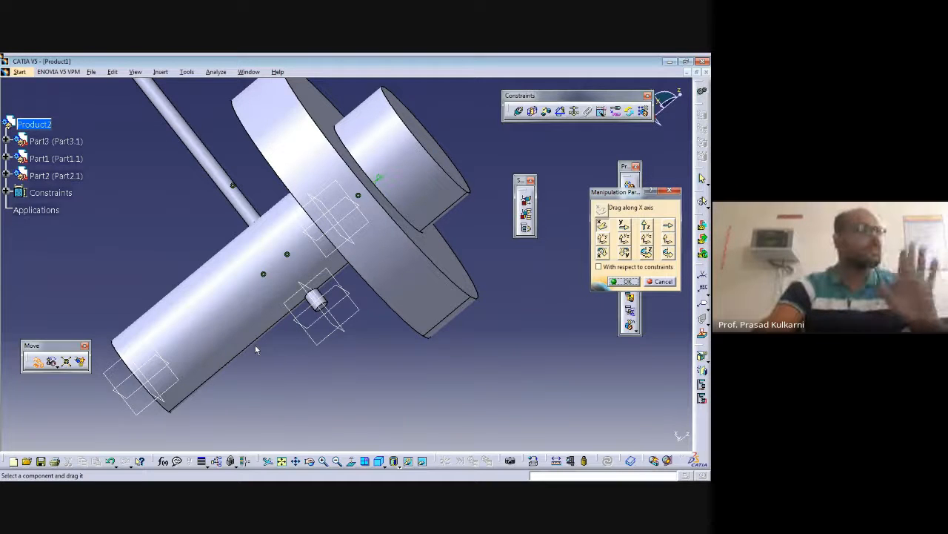
{"action": "left_click", "coordinate": [629, 281]}
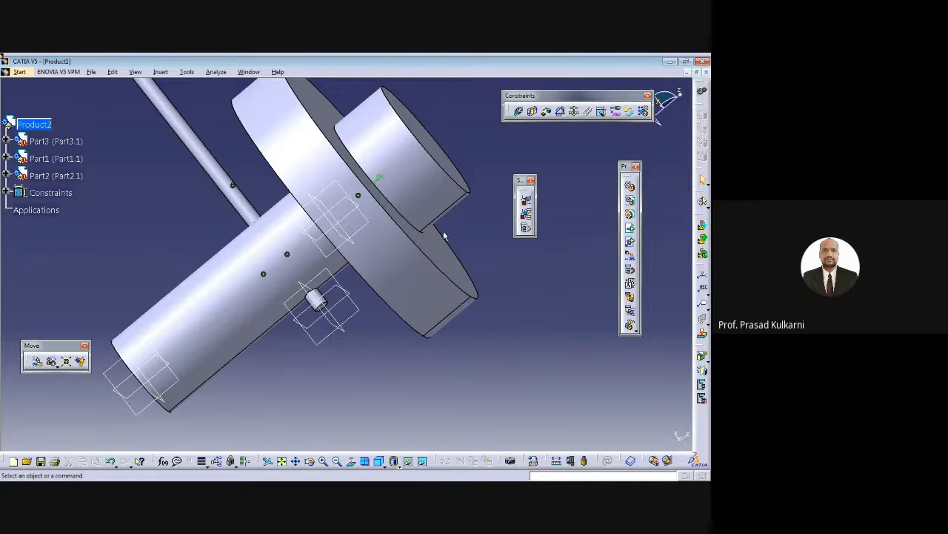